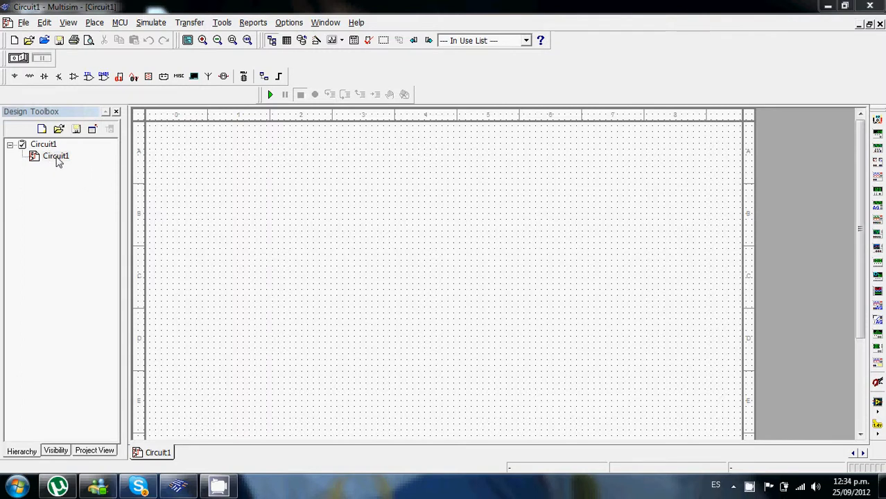
# - Place a 1 kΩ resistor horizontally near the upper part of the schematic
pyautogui.click(30, 77)
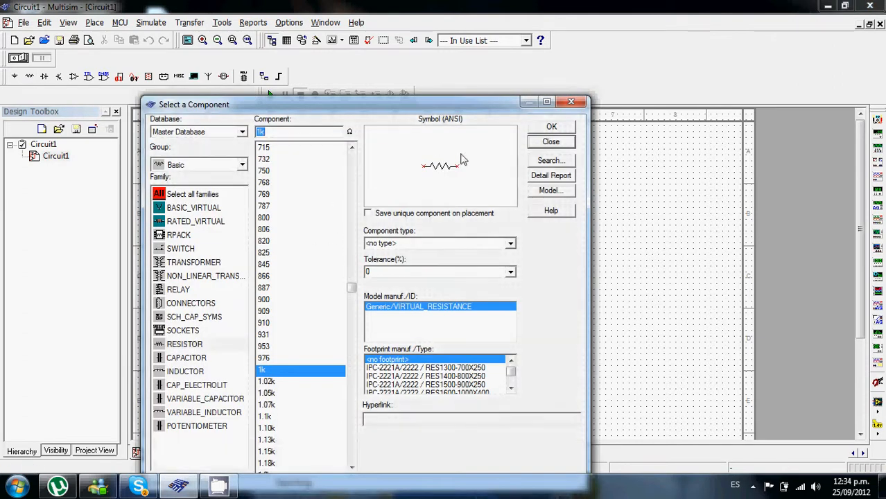
pyautogui.click(551, 127)
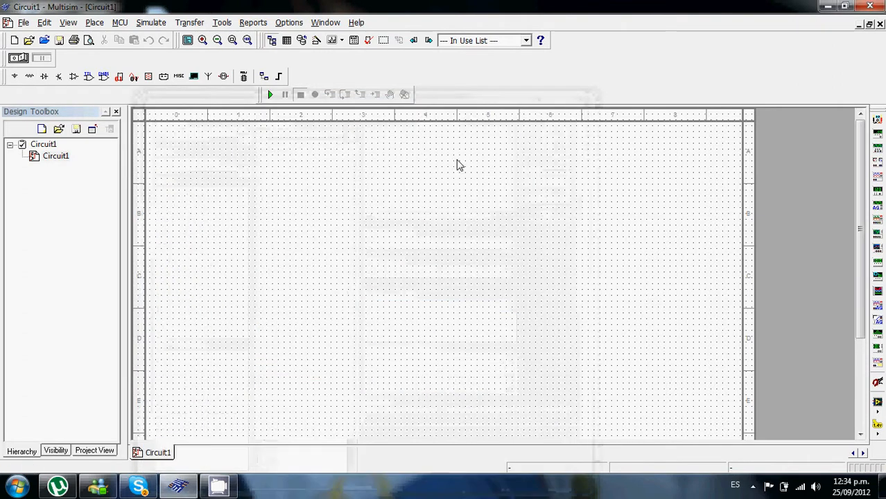
pyautogui.click(275, 193)
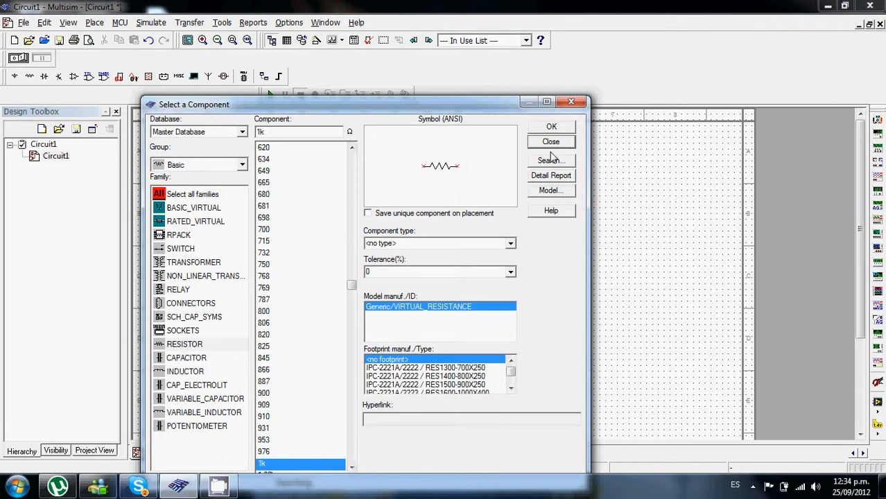
pyautogui.click(554, 141)
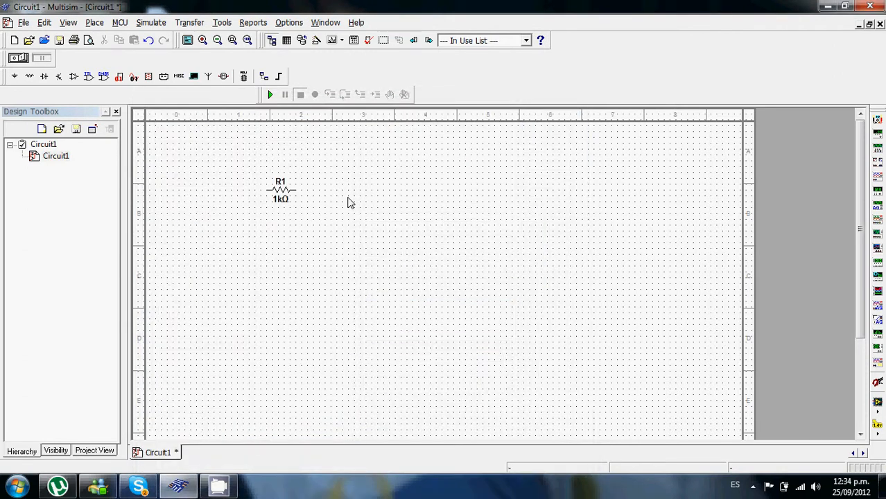
# - Duplicate resistor R1 twice, placing one copy rotated vertically at its lower right and the other horizontally below R1
pyautogui.click(285, 196)
pyautogui.hotkey('ctrl', 'c')
pyautogui.hotkey('ctrl', 'v')
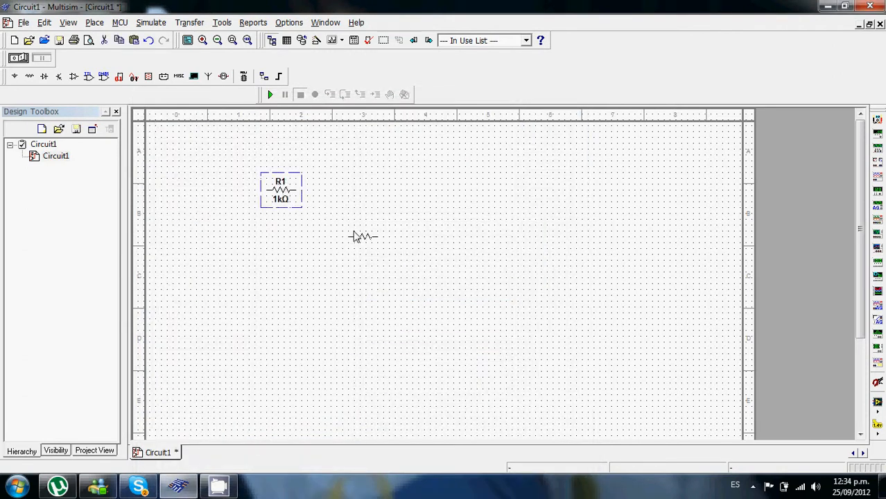
pyautogui.hotkey('ctrl', 'r')
pyautogui.click(367, 250)
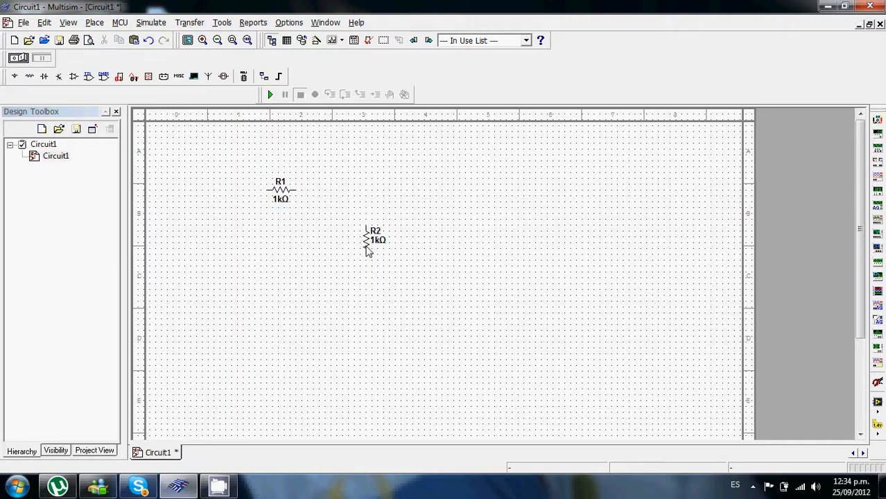
pyautogui.hotkey('ctrl', 'v')
pyautogui.click(265, 277)
# - Place a DC_POWER voltage source from the POWER_SOURCES family vertically, left of the resistors
pyautogui.click(15, 76)
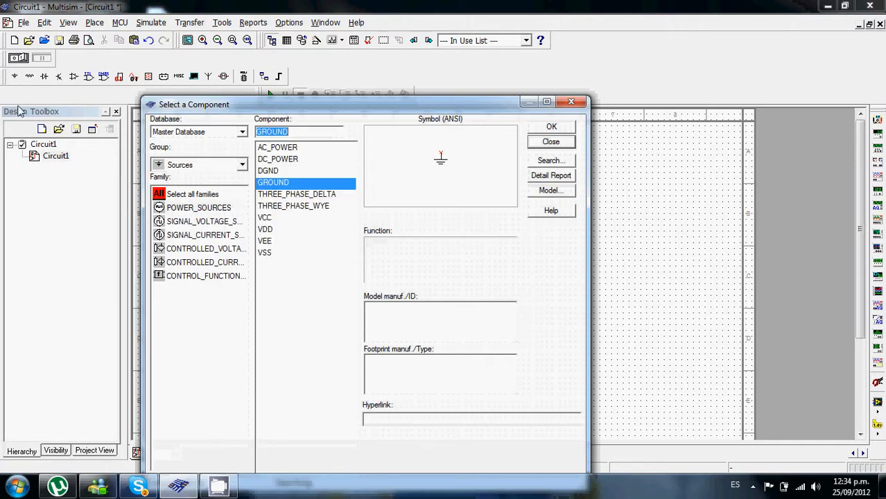
pyautogui.click(215, 209)
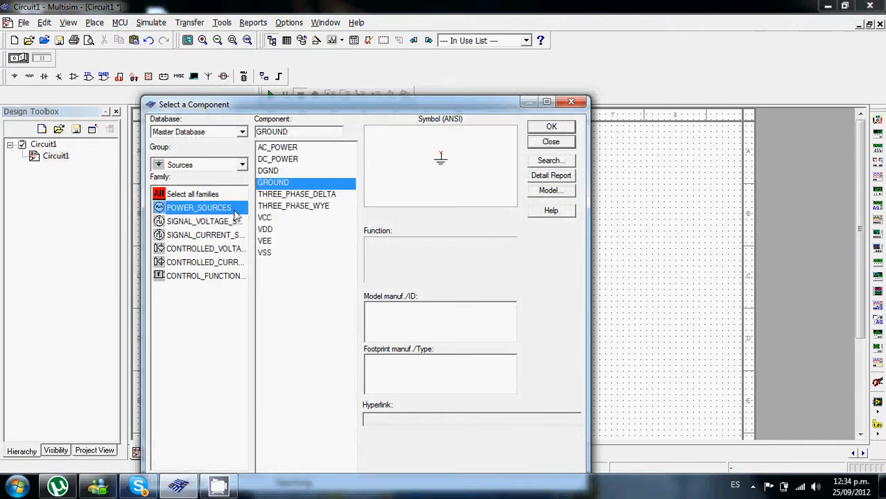
pyautogui.click(277, 159)
pyautogui.click(551, 126)
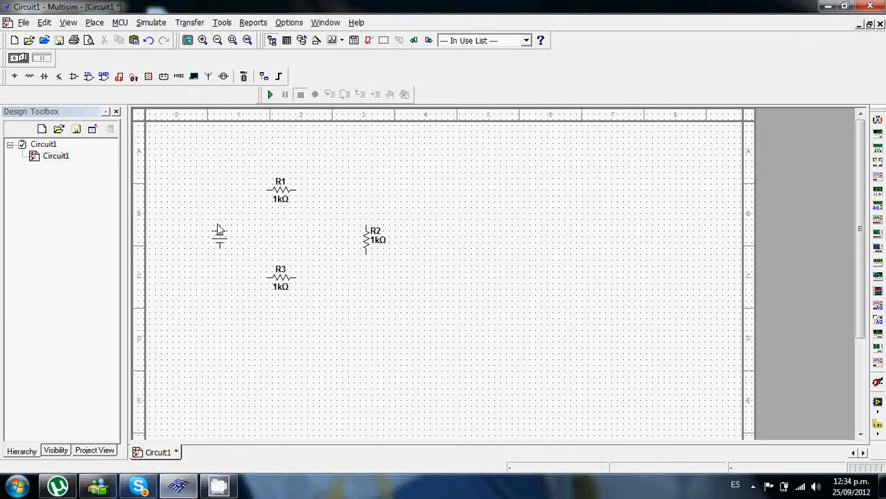
pyautogui.click(213, 233)
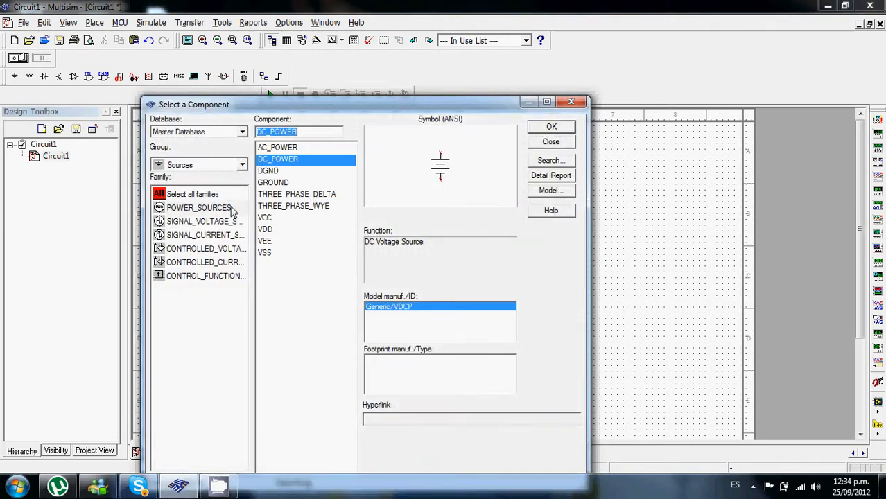
# - Place a GROUND symbol below the voltage source and finish placing components
pyautogui.click(283, 183)
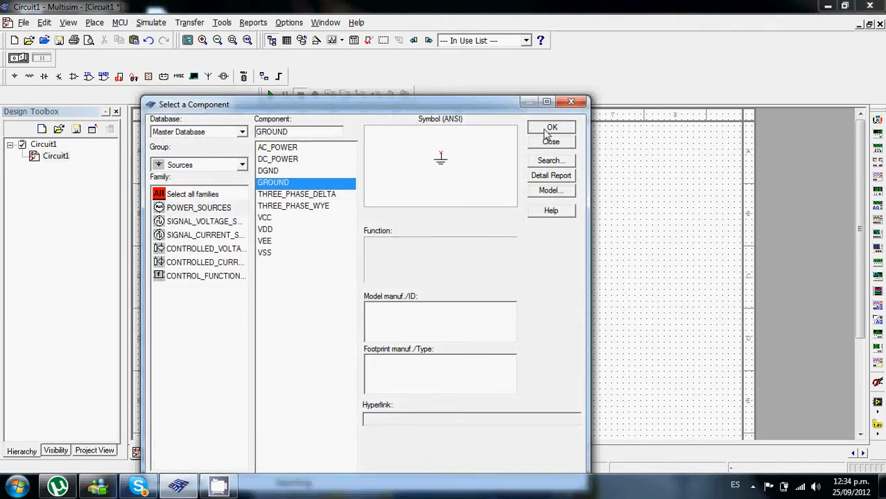
pyautogui.click(550, 127)
pyautogui.click(220, 305)
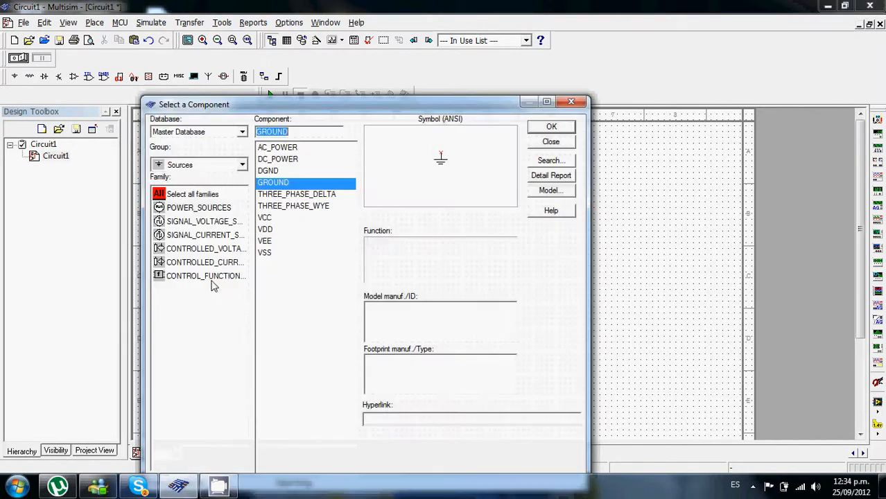
pyautogui.click(544, 147)
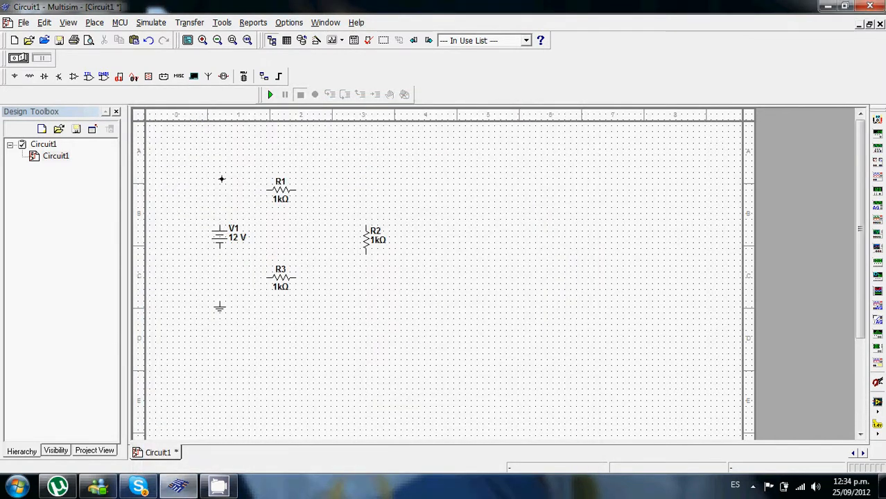
# - Wire V1, R1, R2 and R3 into a series loop and connect the ground to the wire between V1 and R3
pyautogui.click(262, 191)
pyautogui.click(367, 228)
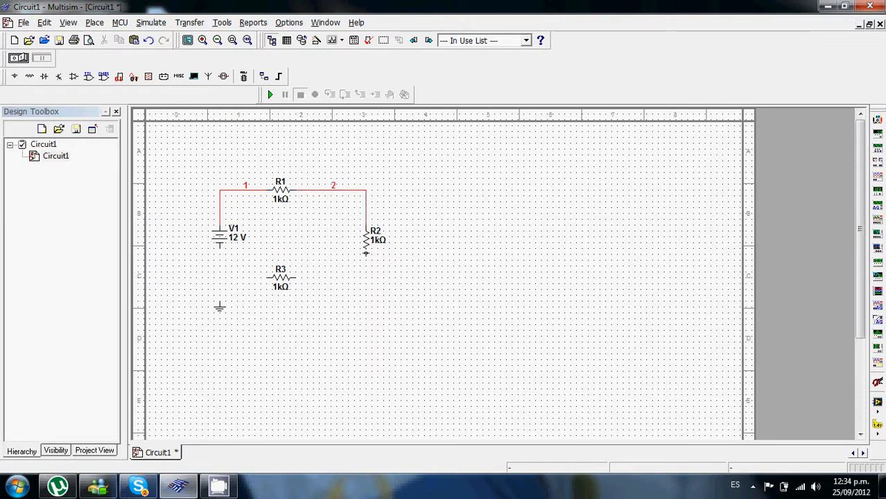
pyautogui.click(366, 253)
pyautogui.click(296, 278)
pyautogui.click(219, 247)
pyautogui.click(268, 277)
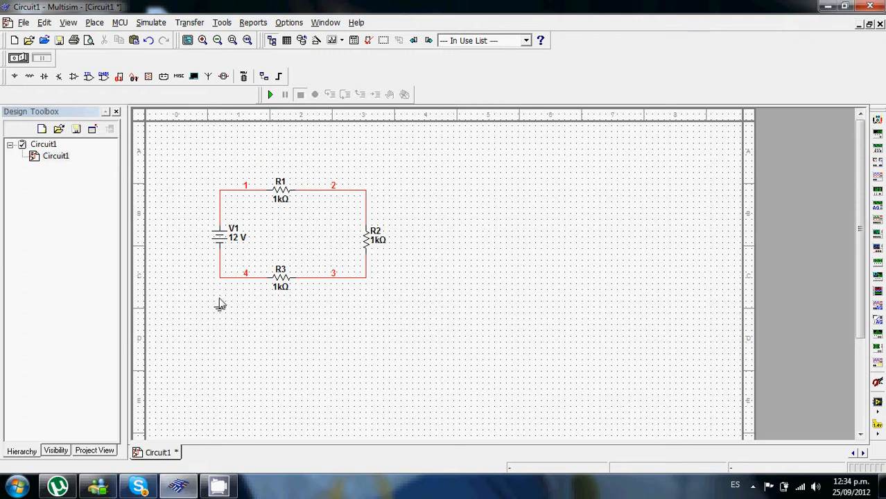
pyautogui.click(221, 278)
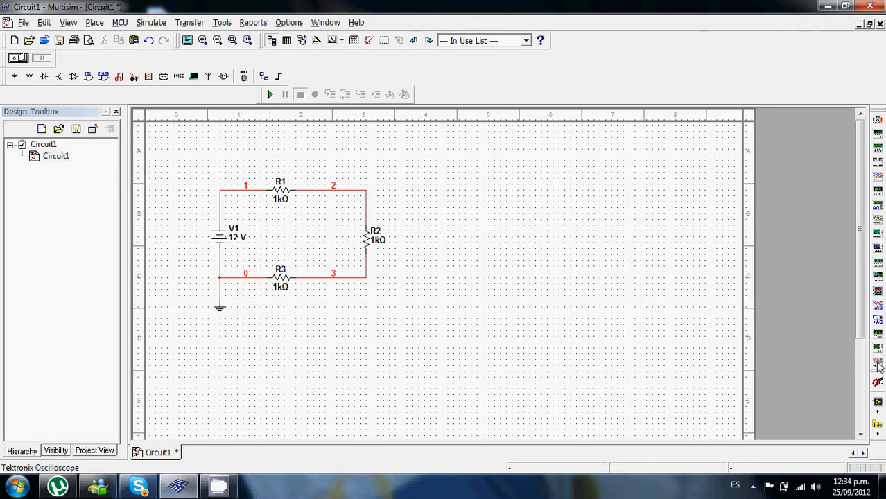
# - Place a Tektronix oscilloscope and wire its ground to circuit ground and channels 1 to 3 to the V1–R1, R1–R2 and R2–R3 nodes
pyautogui.click(878, 368)
pyautogui.click(477, 240)
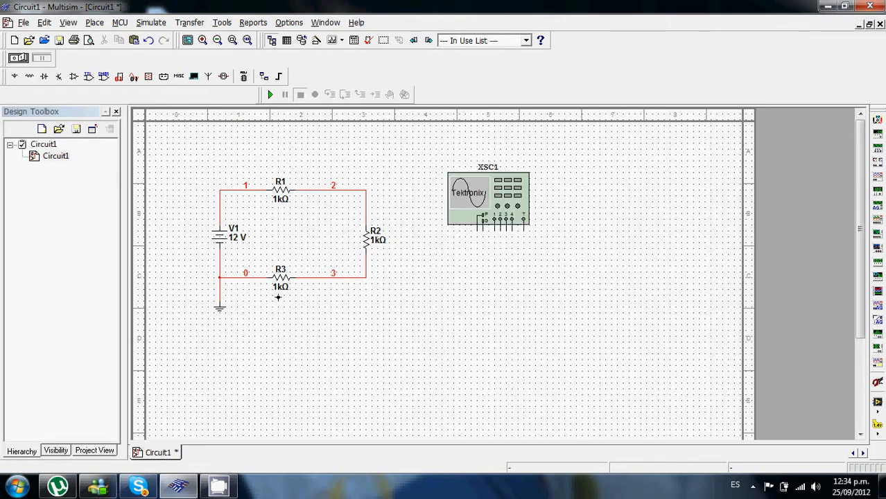
pyautogui.click(222, 288)
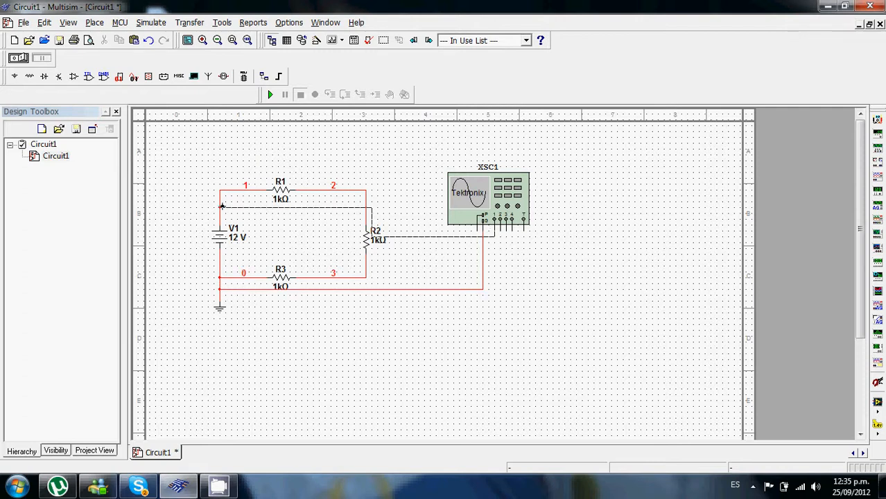
pyautogui.click(219, 208)
pyautogui.click(367, 201)
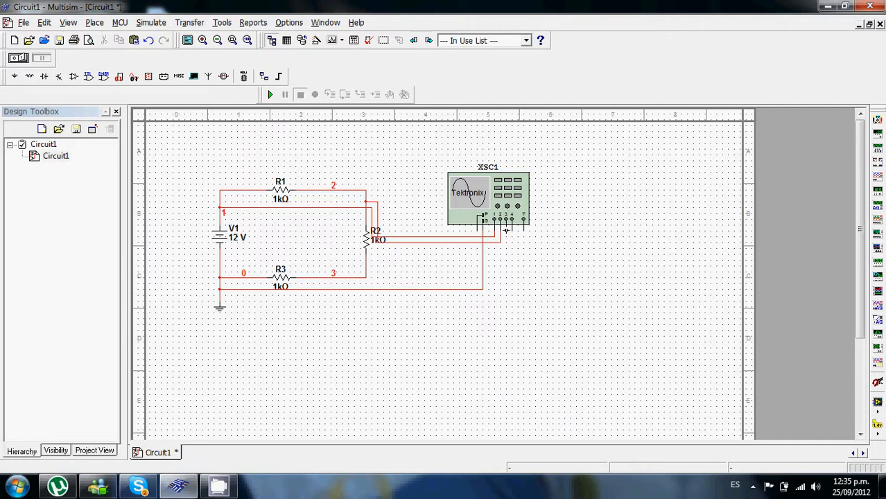
pyautogui.click(370, 272)
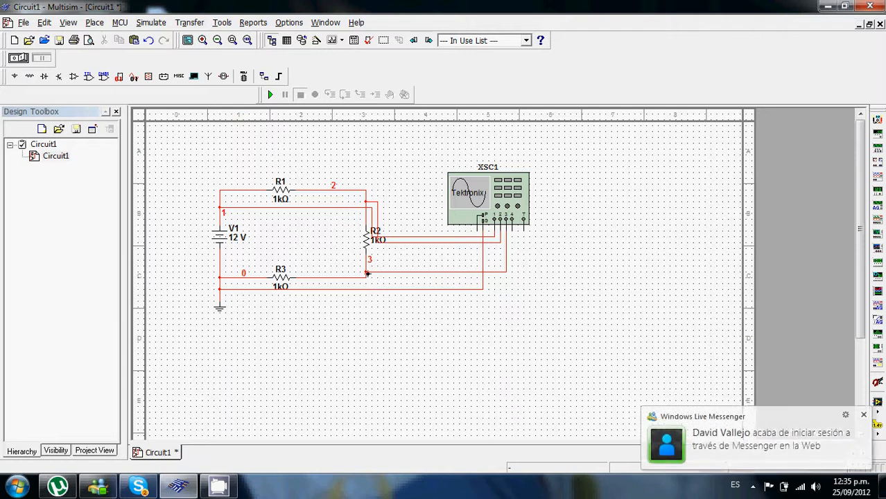
pyautogui.click(863, 414)
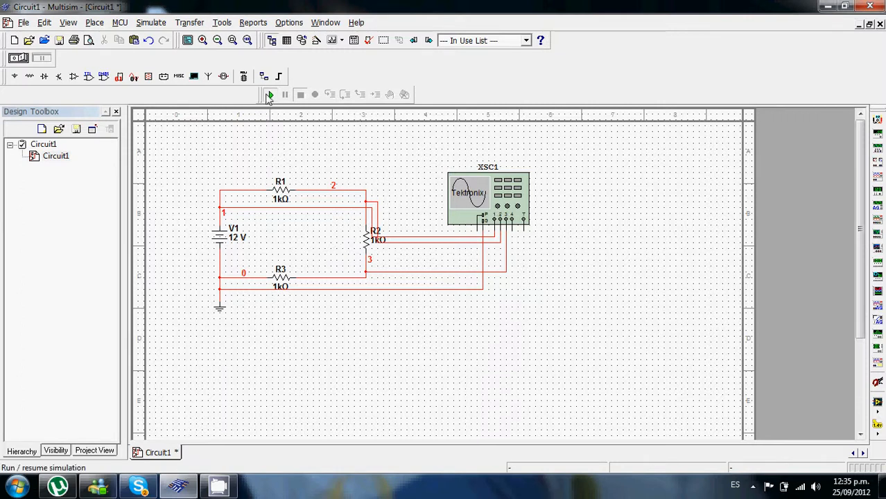
# - Run the simulation, then open the Tektronix oscilloscope and power it on
pyautogui.click(270, 94)
pyautogui.doubleClick(489, 199)
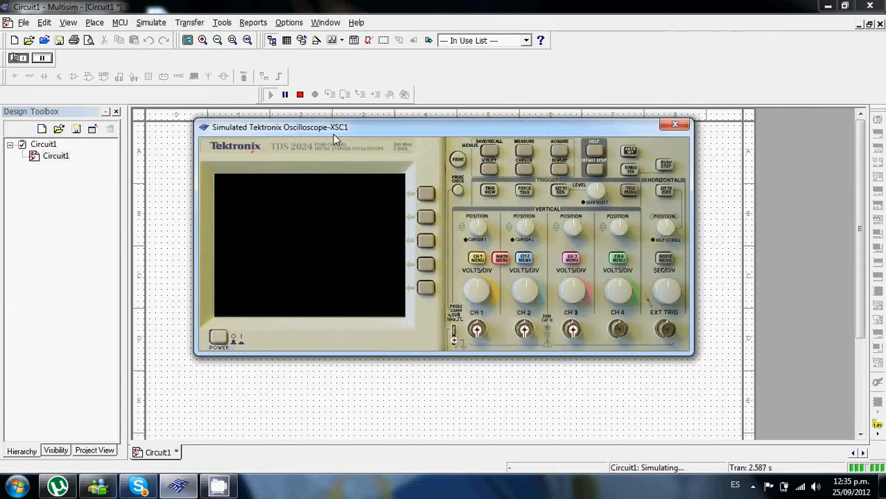
pyautogui.click(218, 340)
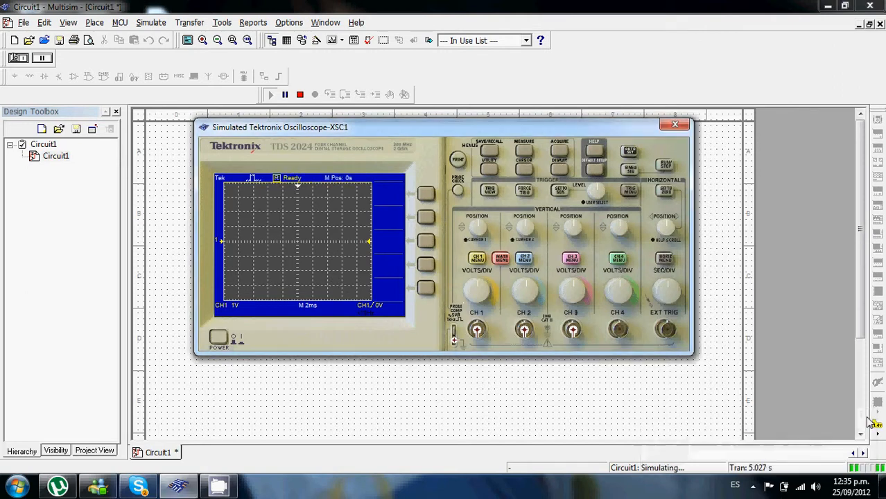
# - Turn on channels 2 and 3 and set the vertical scale of channels 1, 2 and 3 to 5 V per division
pyautogui.click(483, 289)
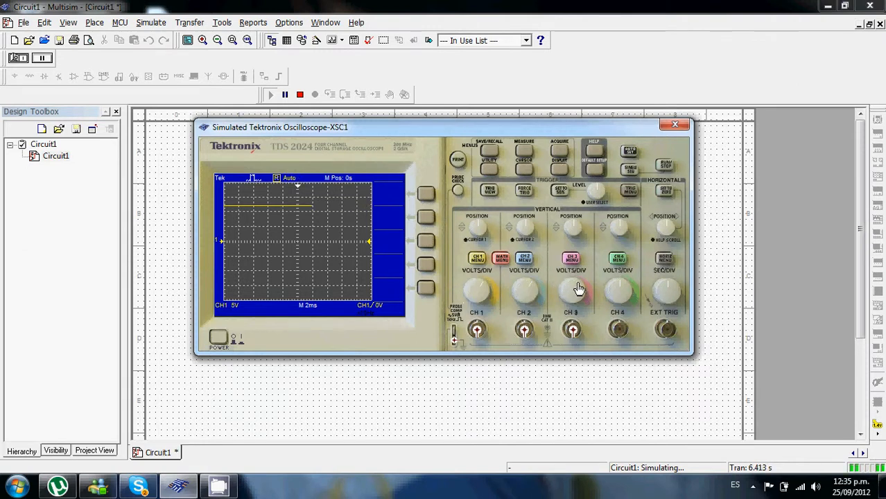
pyautogui.click(524, 261)
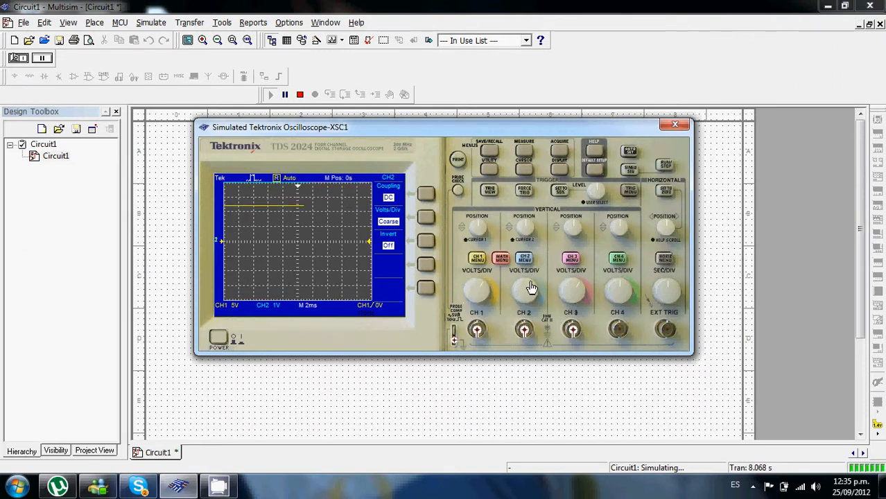
pyautogui.moveTo(533, 283); pyautogui.dragTo(535, 287)
pyautogui.click(572, 260)
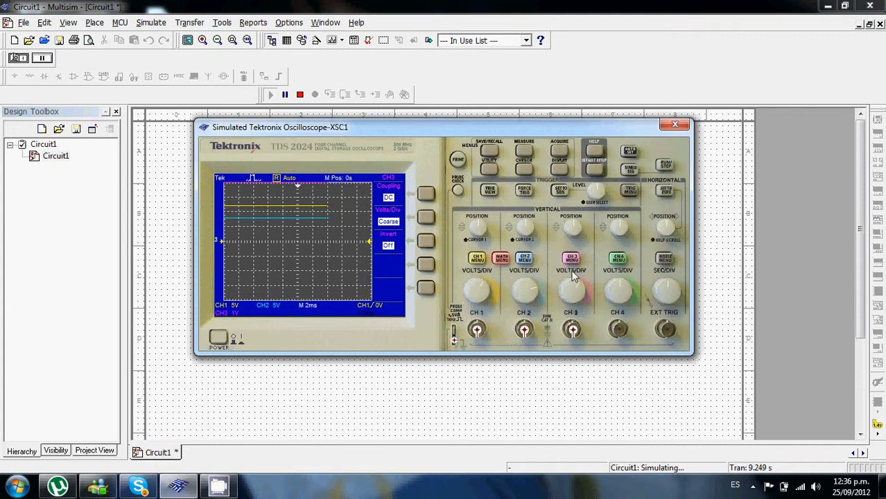
pyautogui.moveTo(575, 288); pyautogui.dragTo(582, 290)
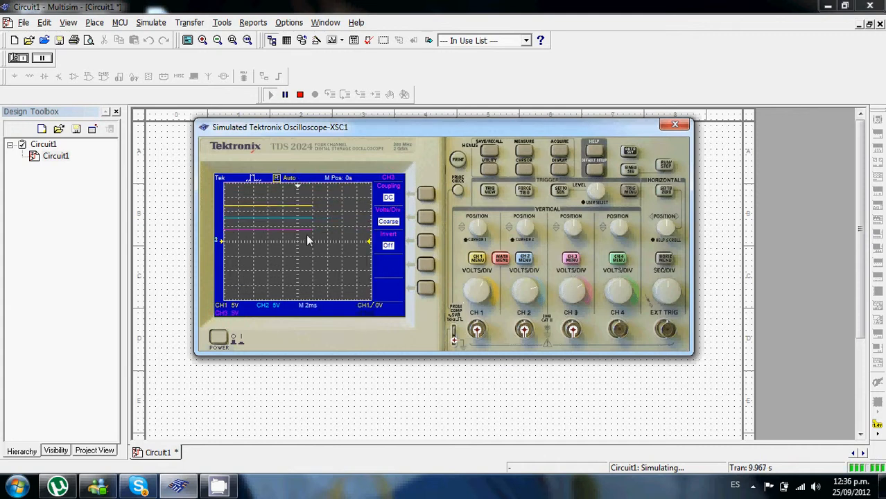
# - Set up the oscilloscope's first automatic measurement on channel 1 and read its frequency, period and mean
pyautogui.moveTo(368, 129); pyautogui.dragTo(587, 35)
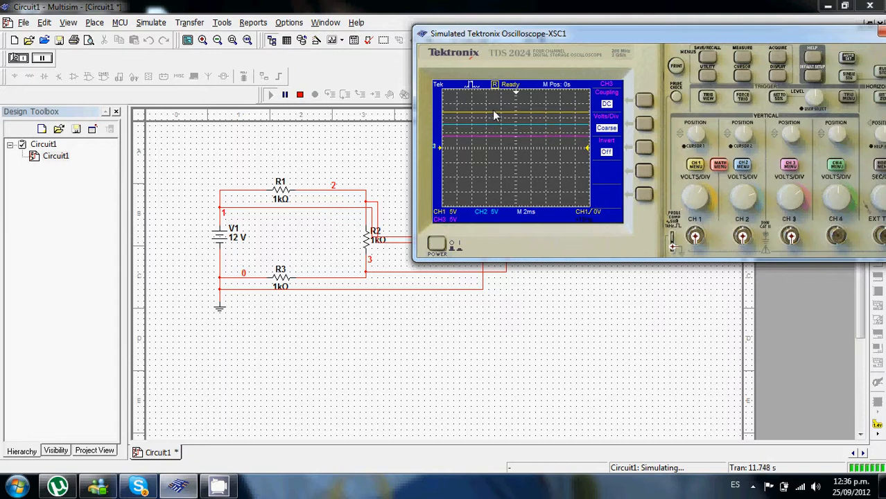
pyautogui.moveTo(600, 34); pyautogui.dragTo(410, 111)
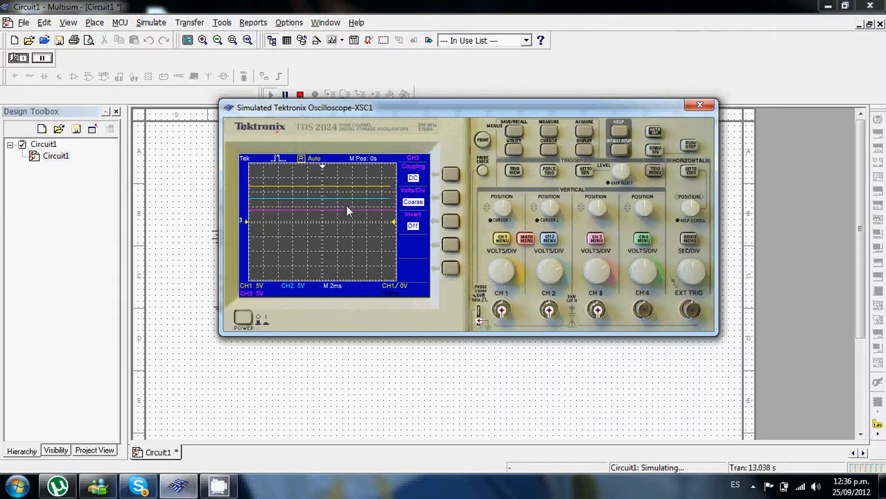
pyautogui.click(547, 133)
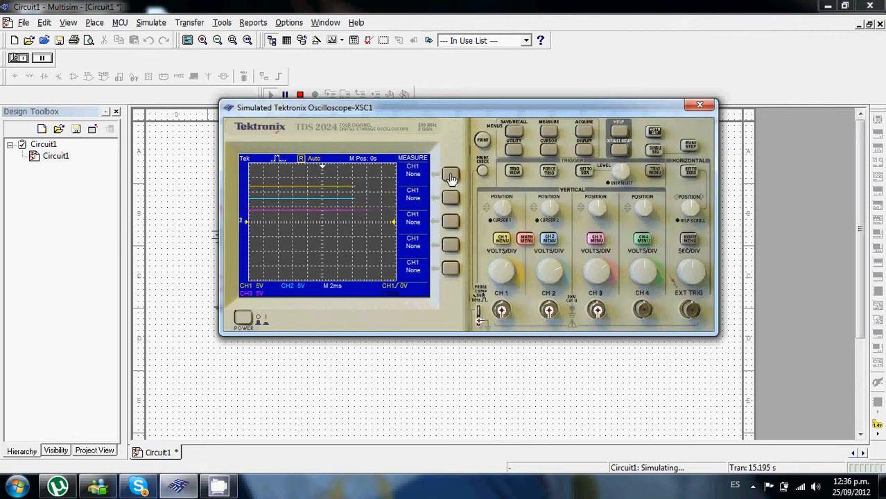
pyautogui.click(451, 178)
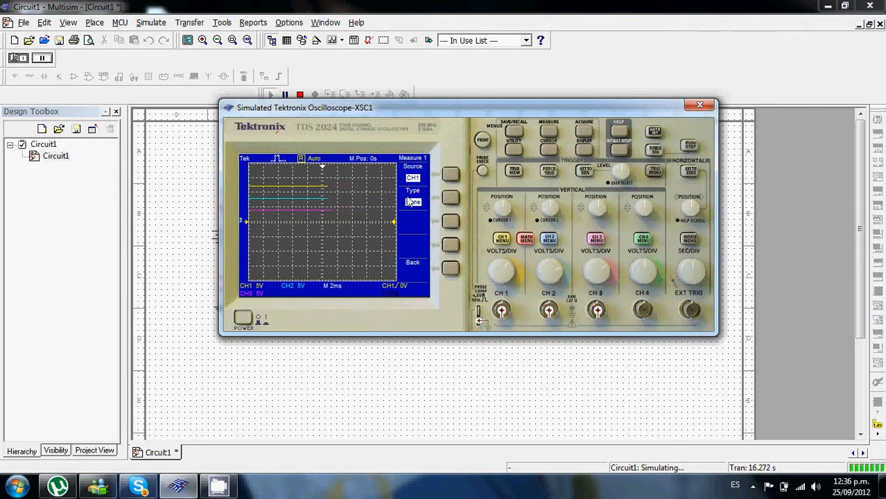
pyautogui.click(451, 199)
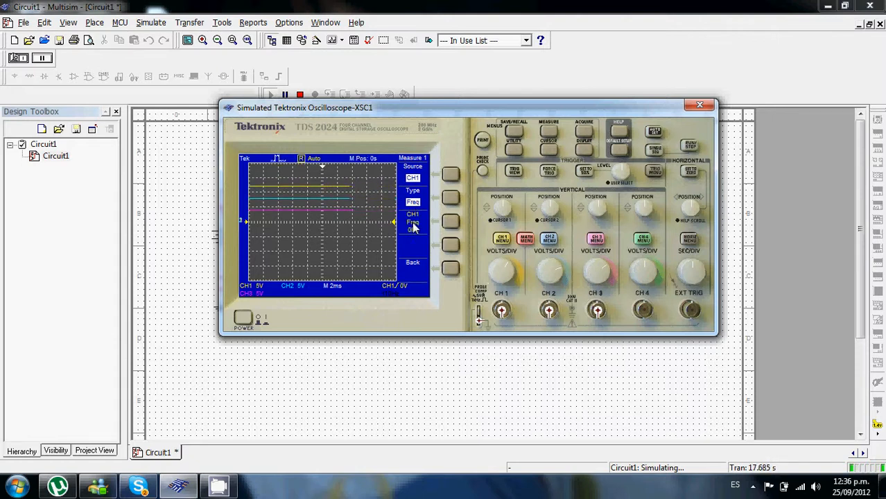
pyautogui.click(450, 200)
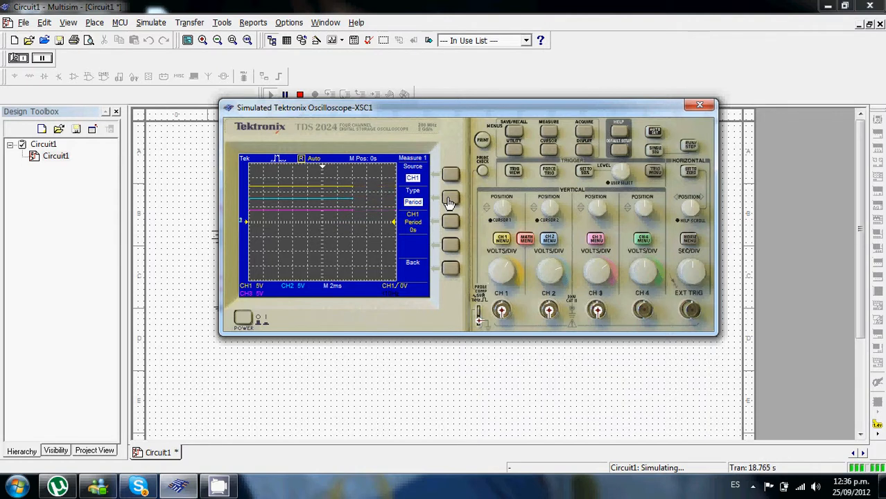
pyautogui.click(450, 200)
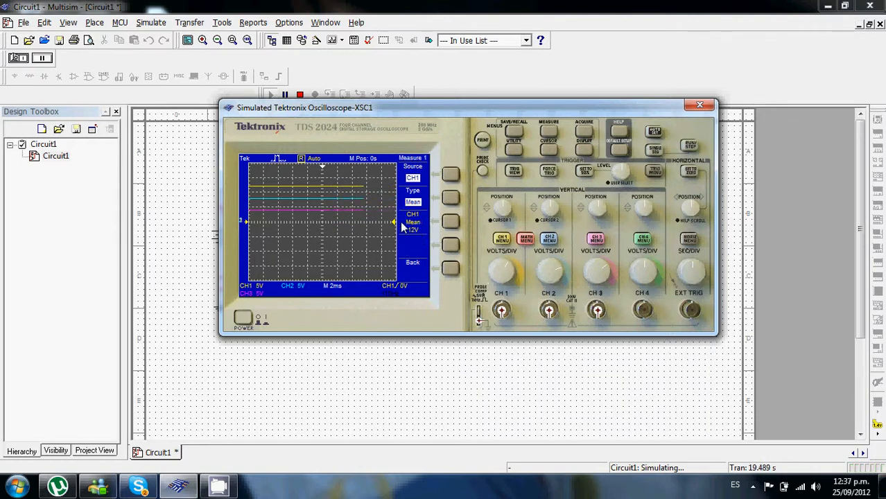
# - Step the channel 1 measurement through Pk-Pk, Cyc RMS, Min, Rise Time, Fall Time, Pos Width and Neg Width, ending at None
pyautogui.click(450, 199)
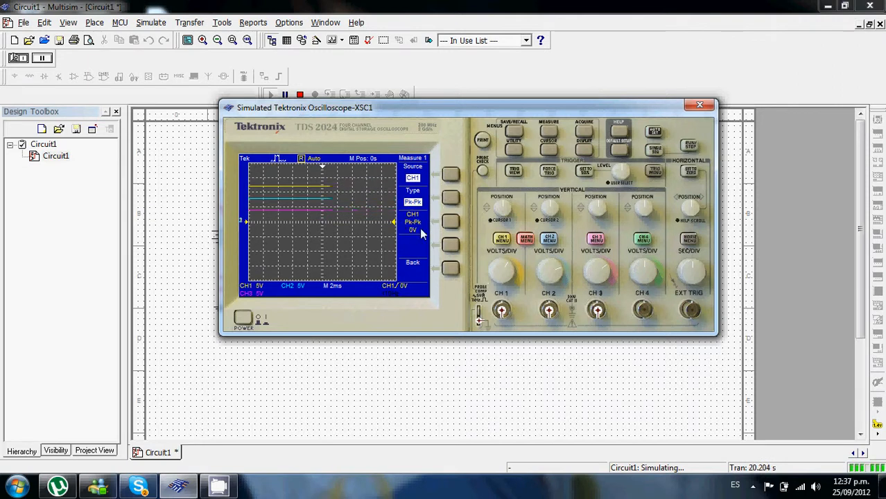
pyautogui.click(449, 200)
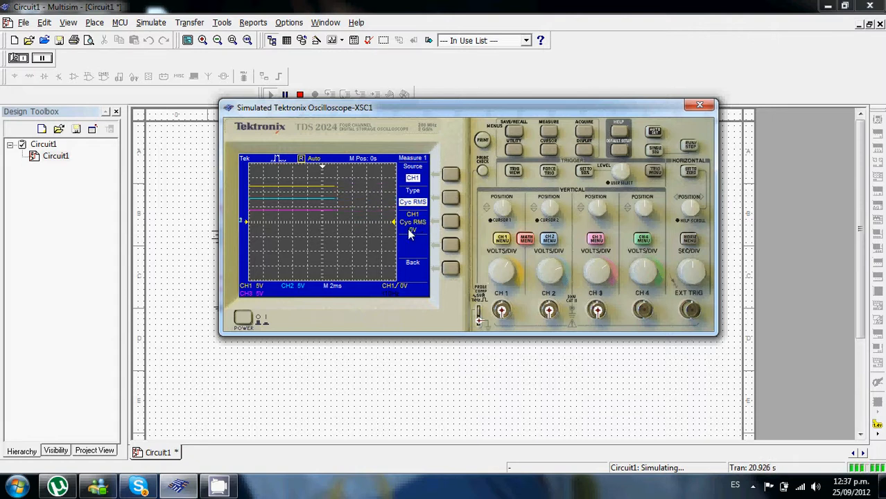
pyautogui.click(449, 199)
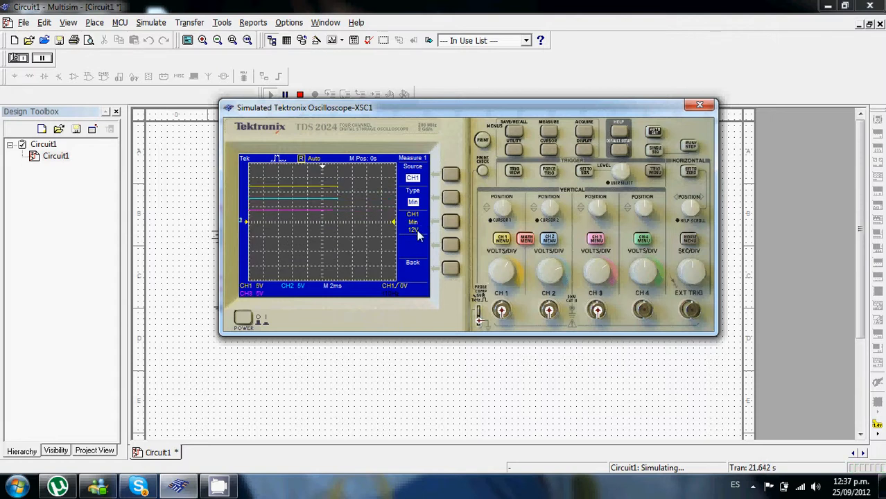
pyautogui.click(449, 200)
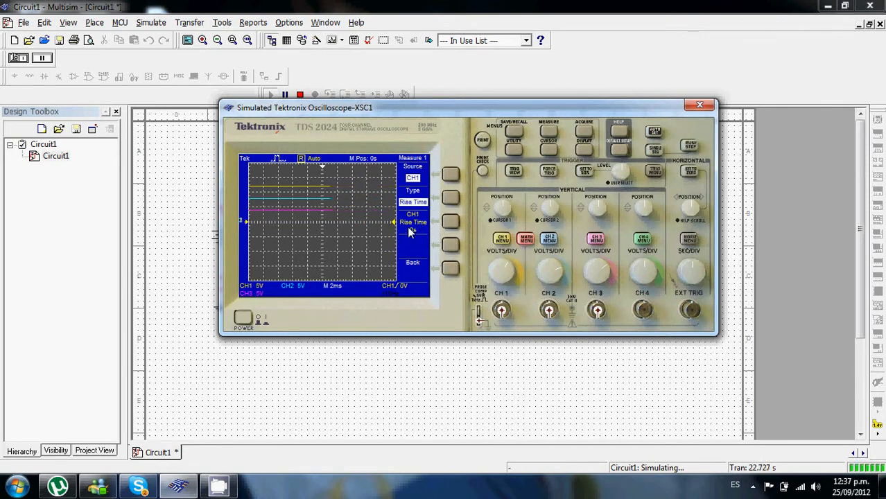
pyautogui.click(447, 201)
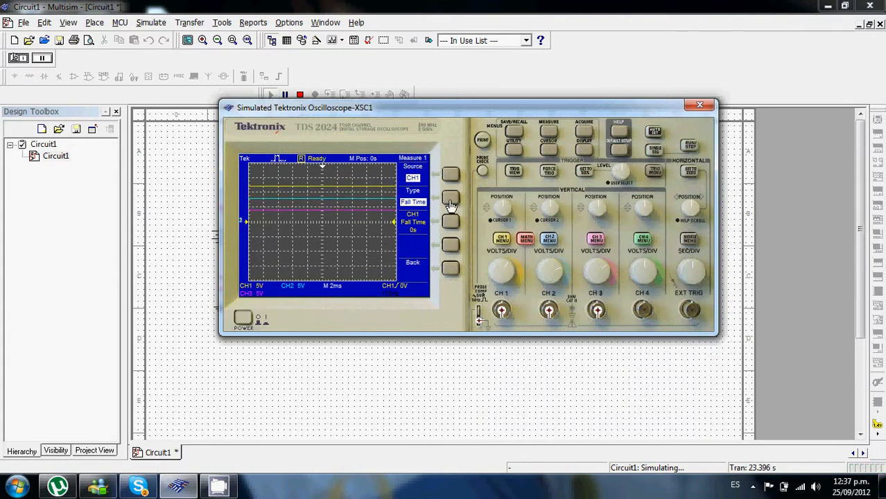
pyautogui.click(450, 198)
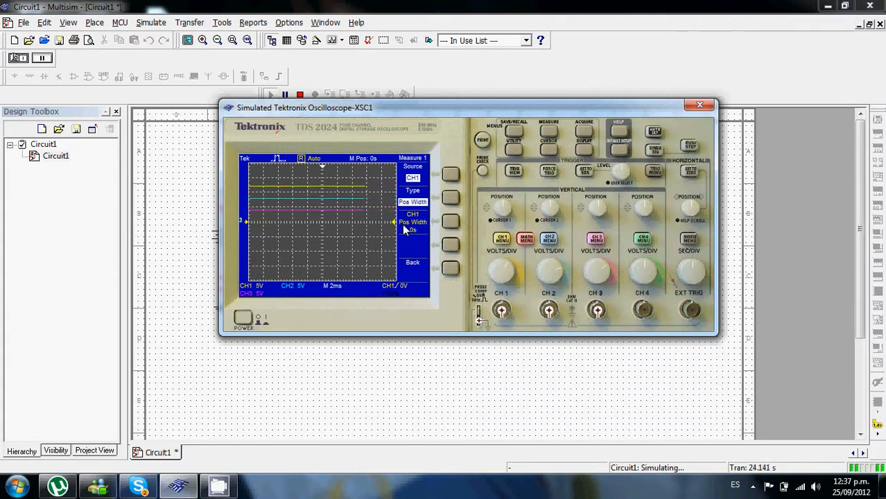
pyautogui.click(450, 199)
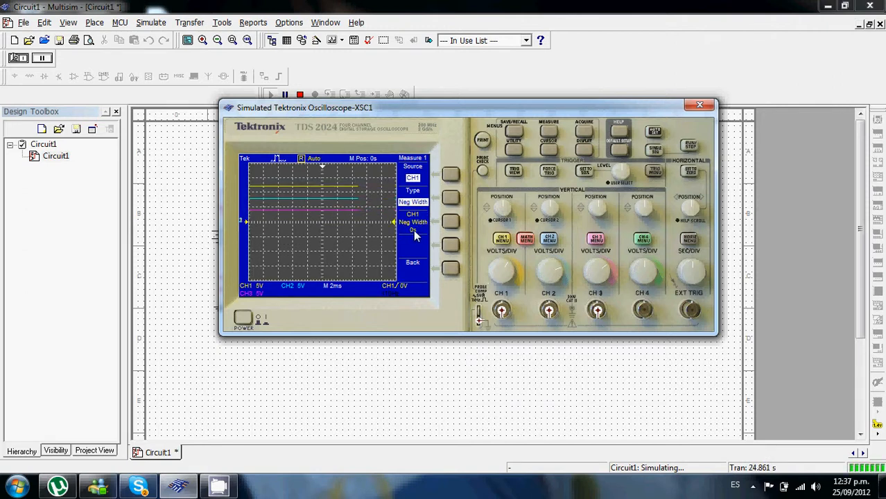
pyautogui.click(449, 198)
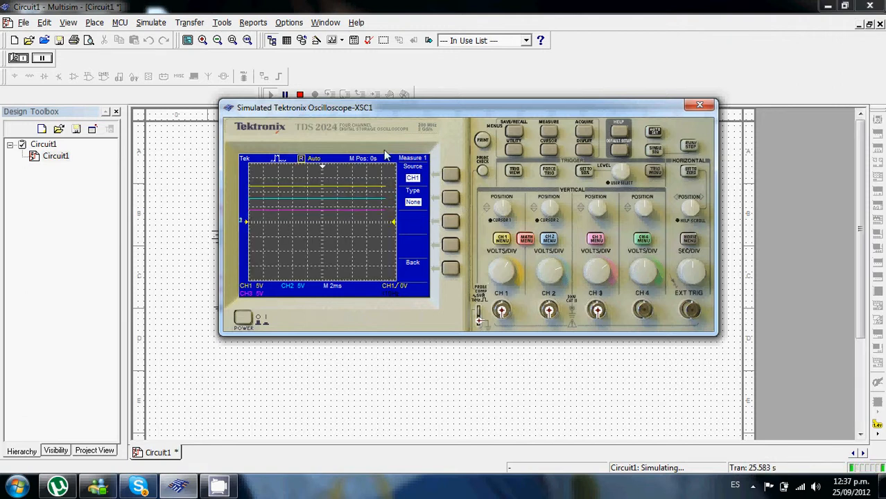
# - Stop the simulation and delete the DC source V1 from the circuit
pyautogui.moveTo(435, 117); pyautogui.dragTo(459, 136)
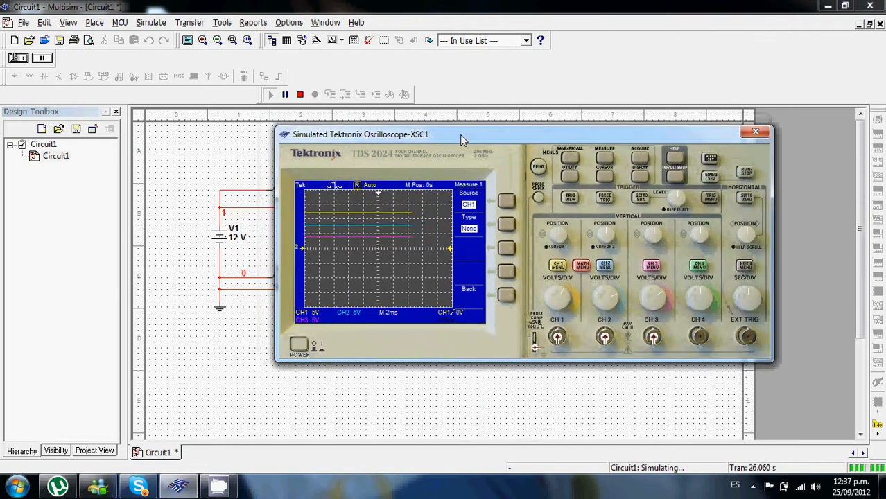
pyautogui.click(299, 95)
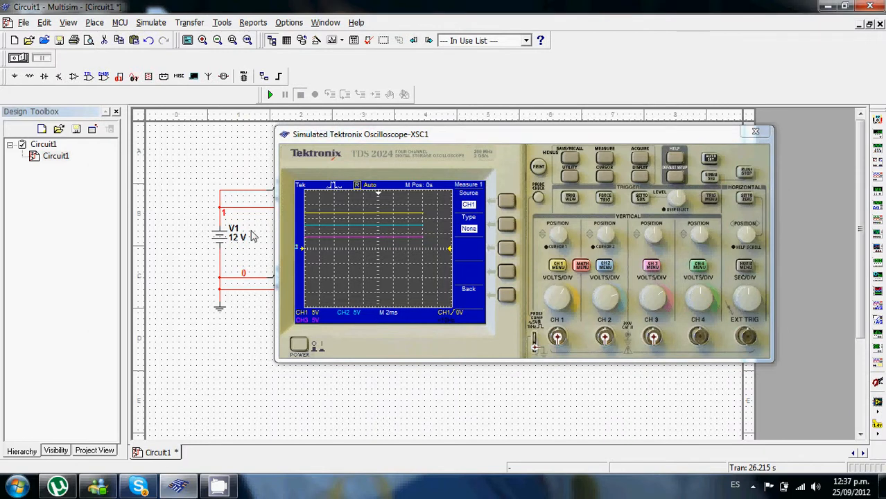
pyautogui.click(224, 239)
pyautogui.press('Delete')
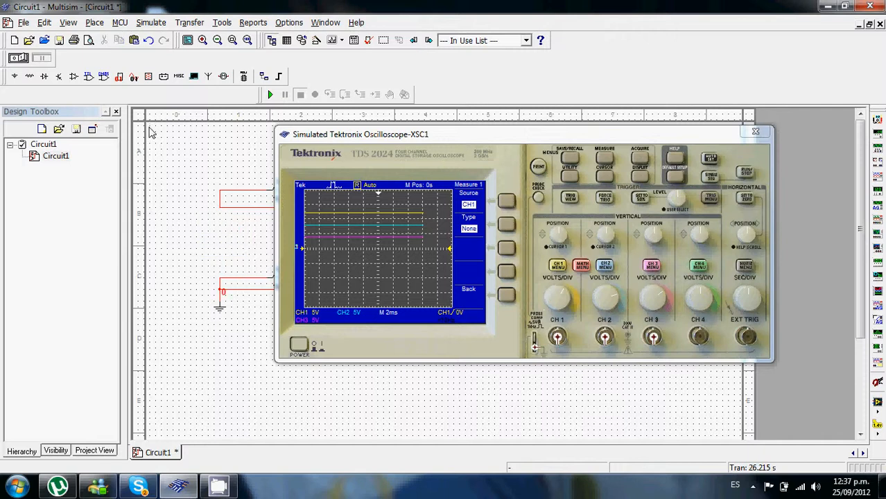
# - Place an AC_POWER source where the DC source was and wire it to the R1 node and the ground node
pyautogui.click(14, 76)
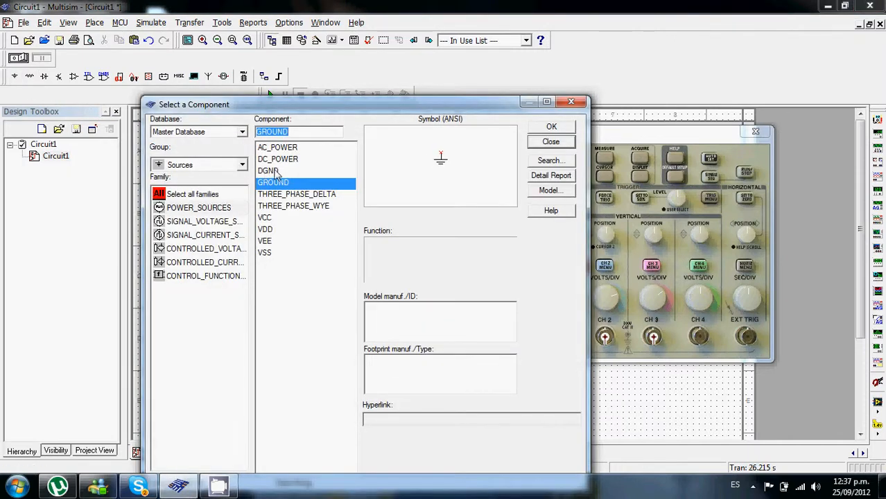
pyautogui.click(286, 149)
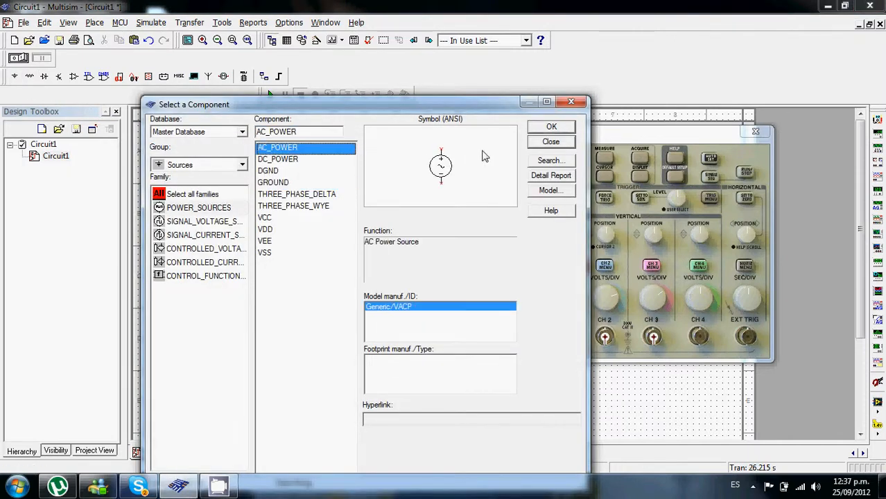
pyautogui.click(533, 131)
pyautogui.click(203, 232)
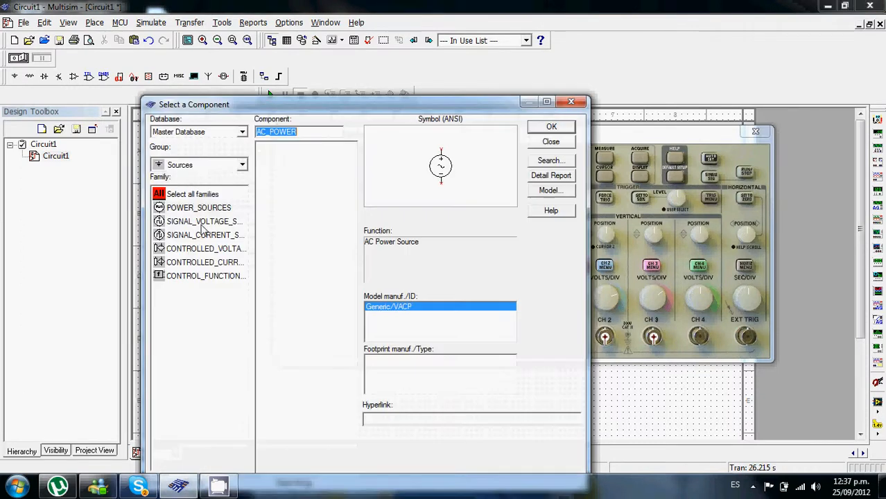
pyautogui.click(550, 142)
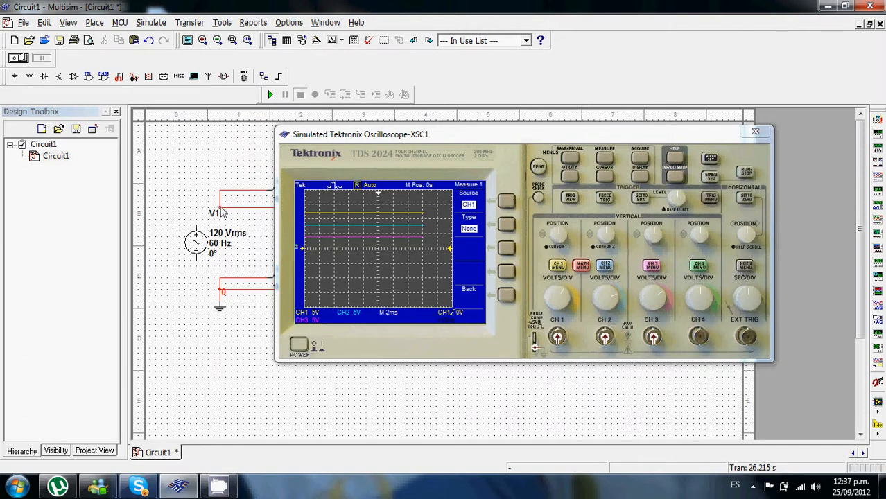
pyautogui.moveTo(222, 211); pyautogui.dragTo(196, 229)
pyautogui.moveTo(219, 280); pyautogui.dragTo(196, 255)
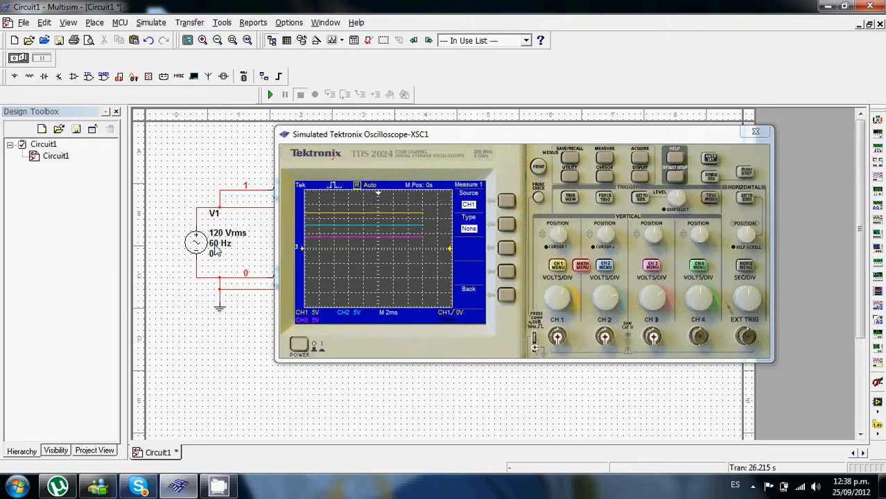
# - Set the AC source V1 to 12 V RMS and 100 Hz, then run the simulation
pyautogui.doubleClick(202, 244)
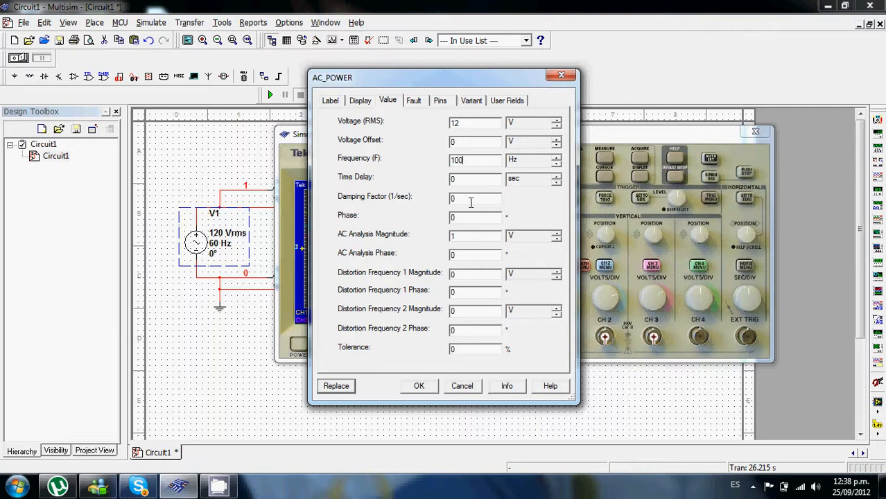
pyautogui.click(420, 387)
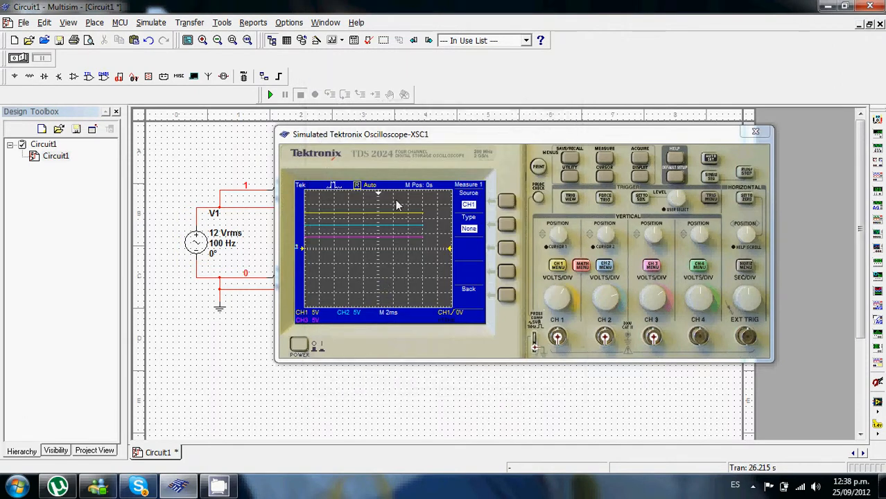
pyautogui.click(270, 95)
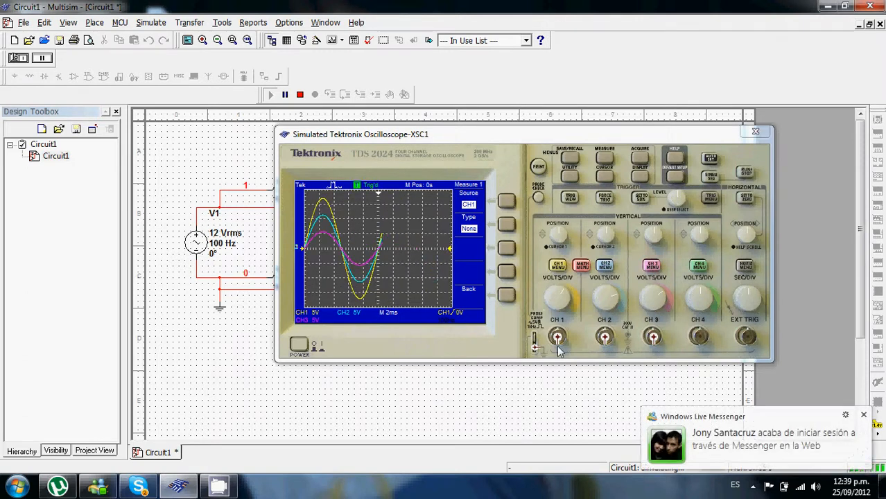
# - Turn off channels 2 and 3 on the oscilloscope so only channel 1 is displayed
pyautogui.click(863, 417)
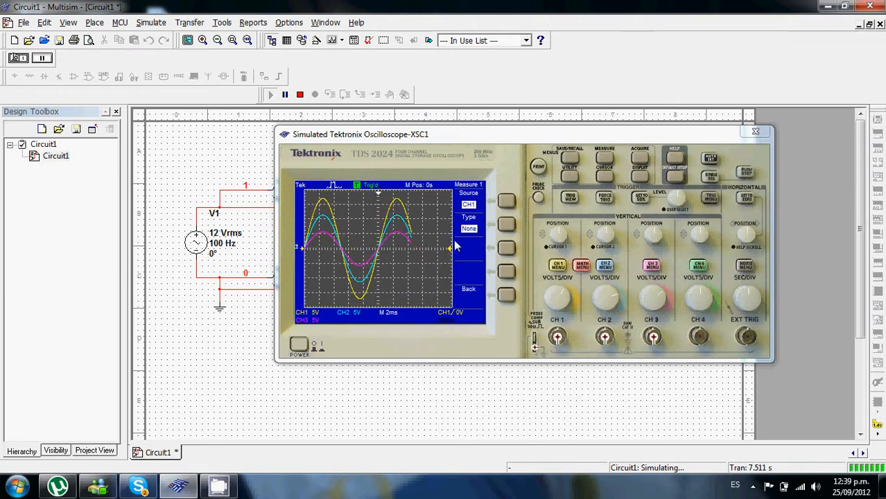
pyautogui.click(604, 269)
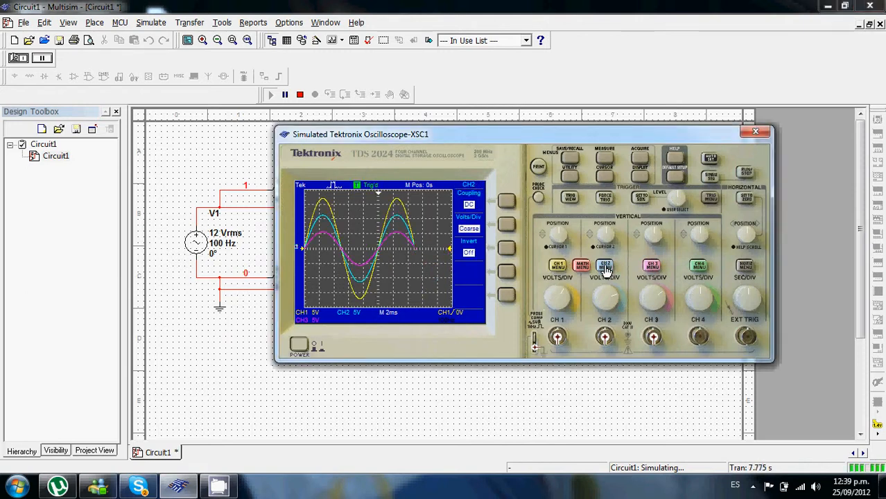
pyautogui.click(604, 269)
pyautogui.click(651, 266)
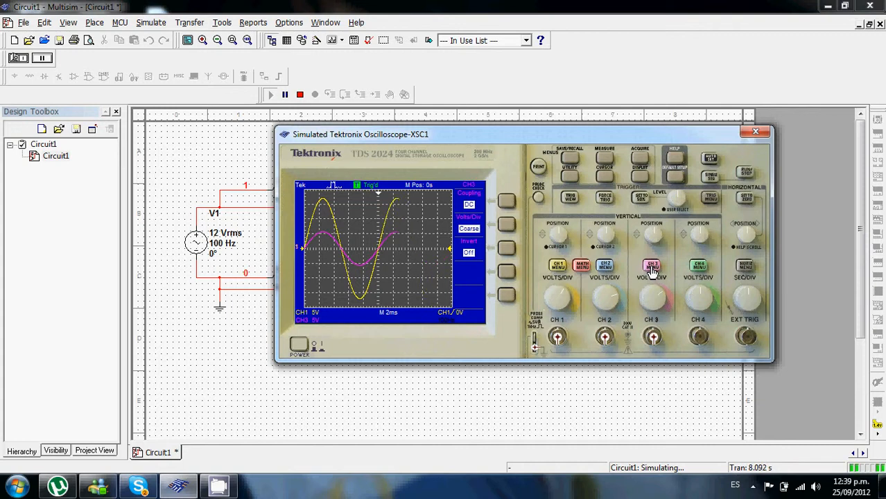
pyautogui.click(650, 267)
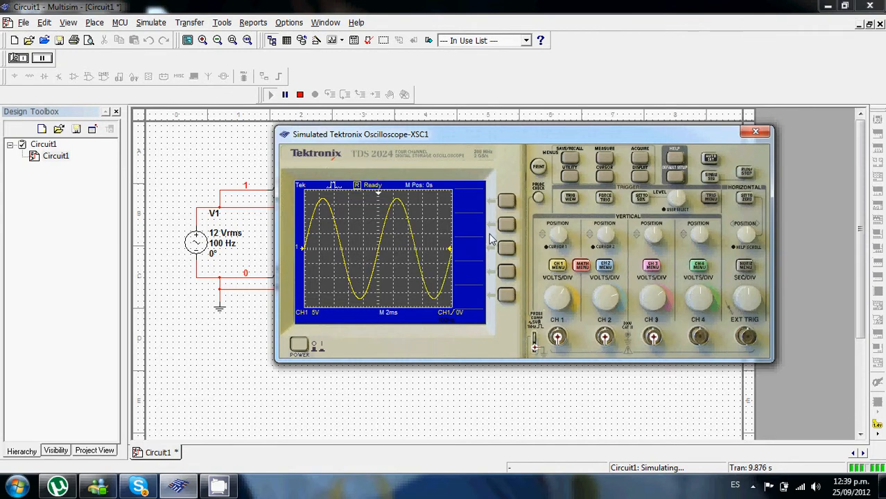
# - Measure channel 1's frequency, period, mean, peak-to-peak, cycle RMS and minimum values with the oscilloscope's first measurement
pyautogui.click(604, 161)
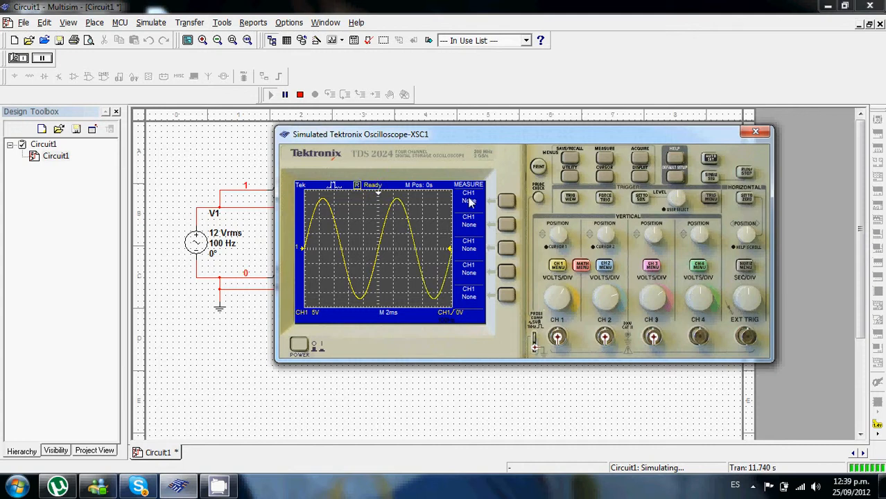
pyautogui.click(505, 201)
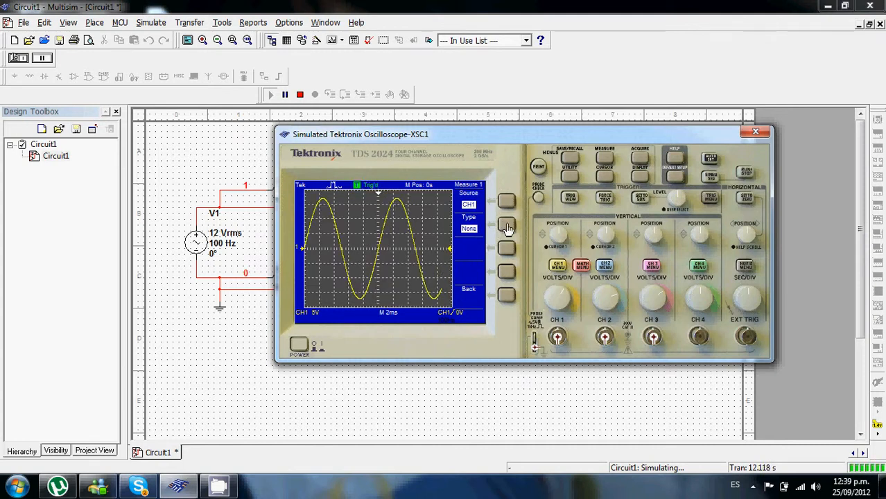
pyautogui.click(506, 223)
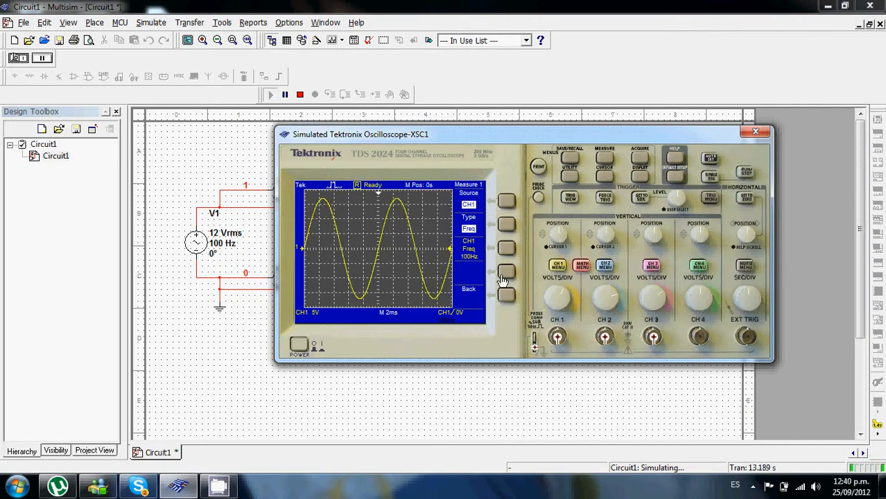
pyautogui.click(506, 225)
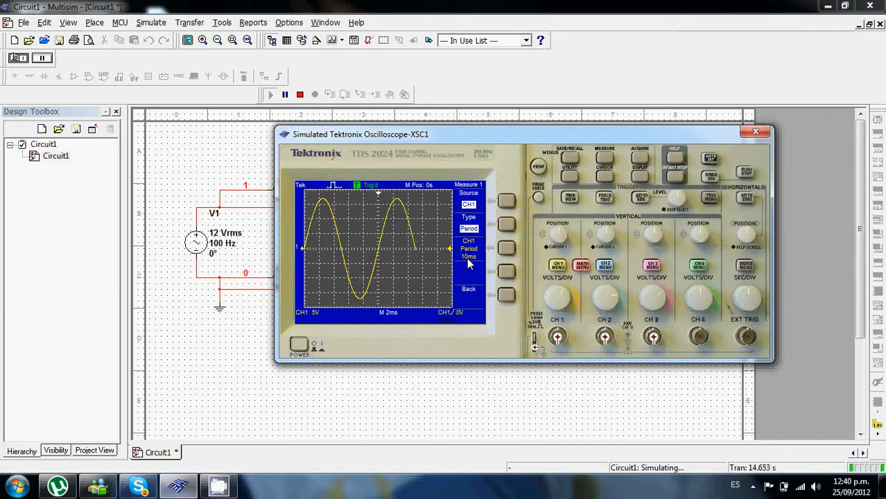
pyautogui.click(506, 223)
pyautogui.click(506, 226)
pyautogui.click(505, 227)
pyautogui.click(505, 228)
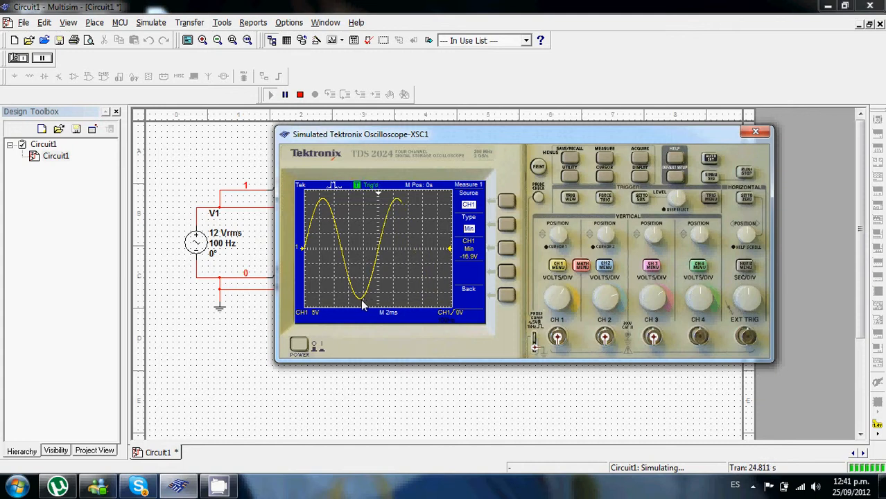
# - Measure channel 1's maximum, rise time, fall time and negative width with the first measurement, finishing with its type set to None
pyautogui.click(507, 225)
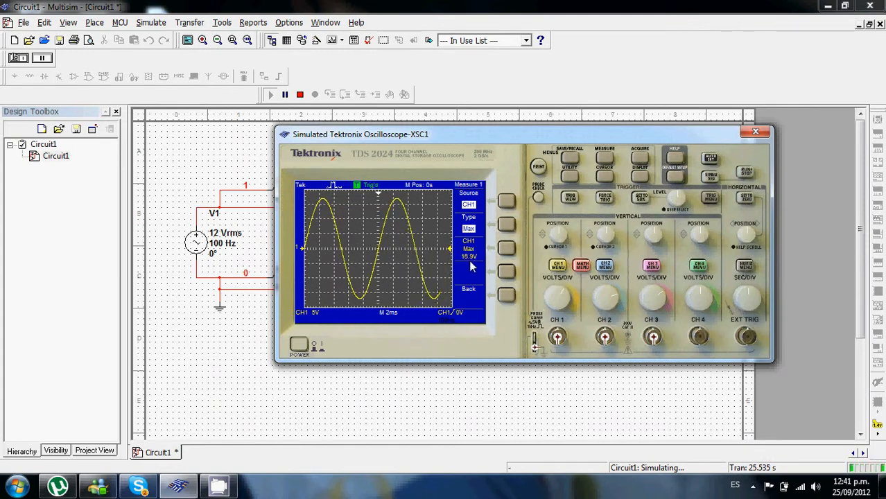
pyautogui.click(511, 223)
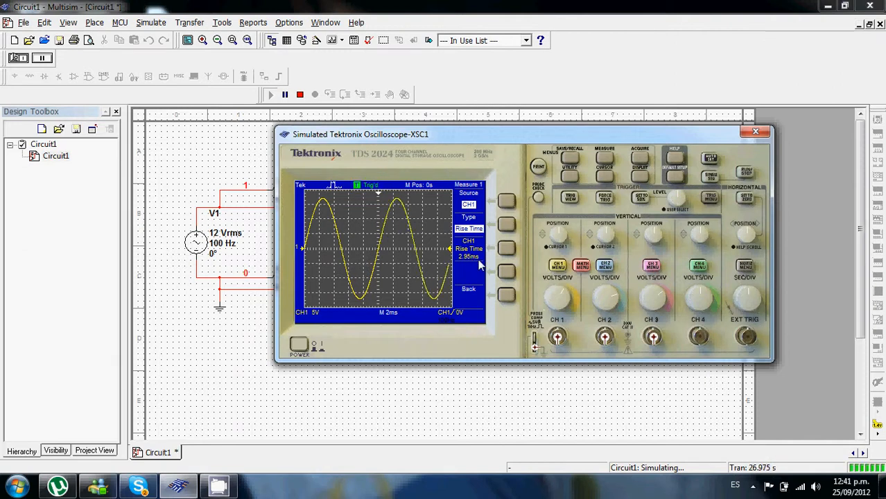
pyautogui.click(507, 223)
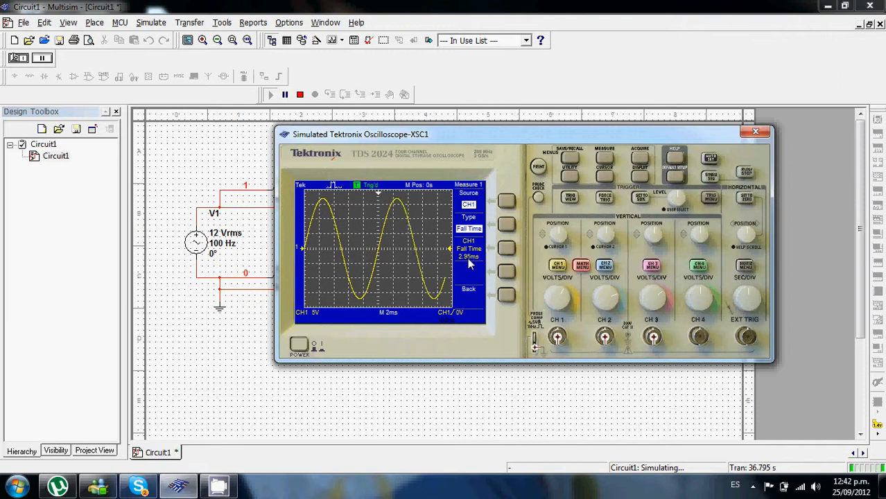
pyautogui.click(507, 225)
pyautogui.click(506, 224)
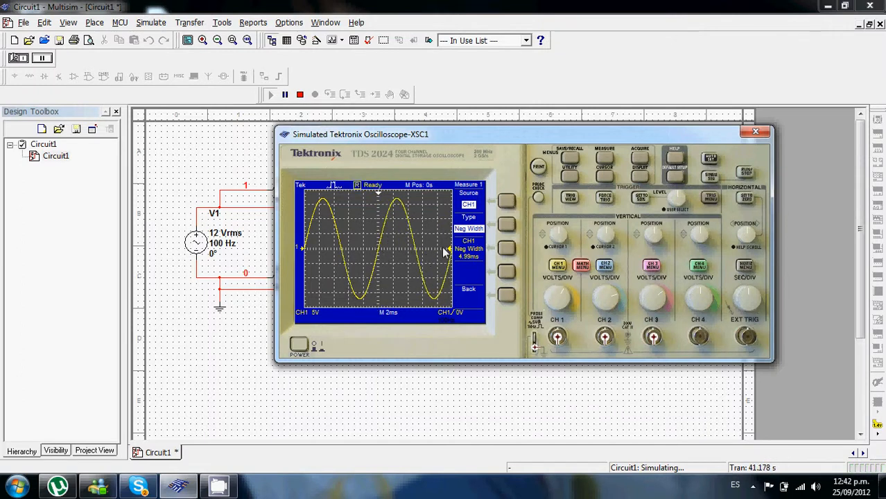
pyautogui.click(507, 226)
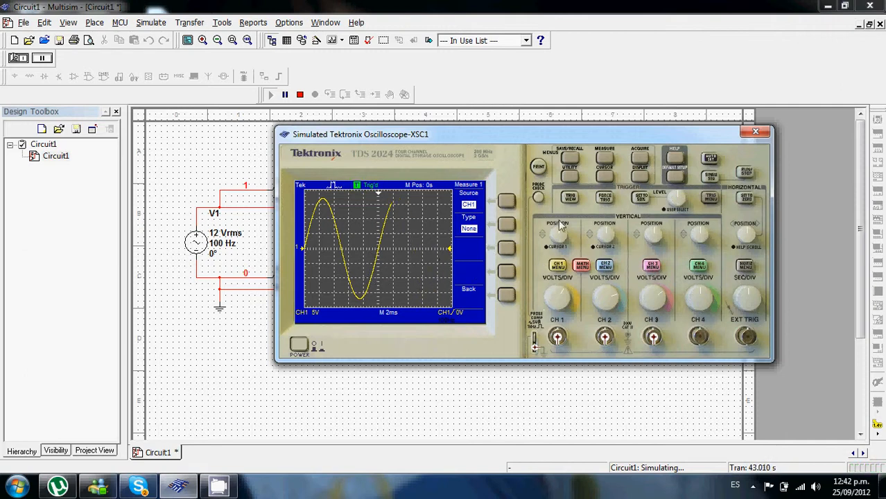
pyautogui.rightClick(713, 487)
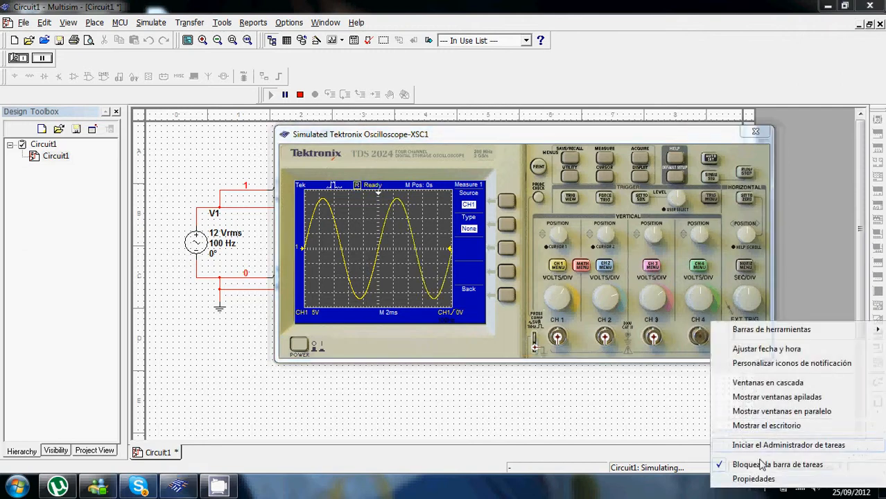
pyautogui.click(683, 491)
pyautogui.click(752, 486)
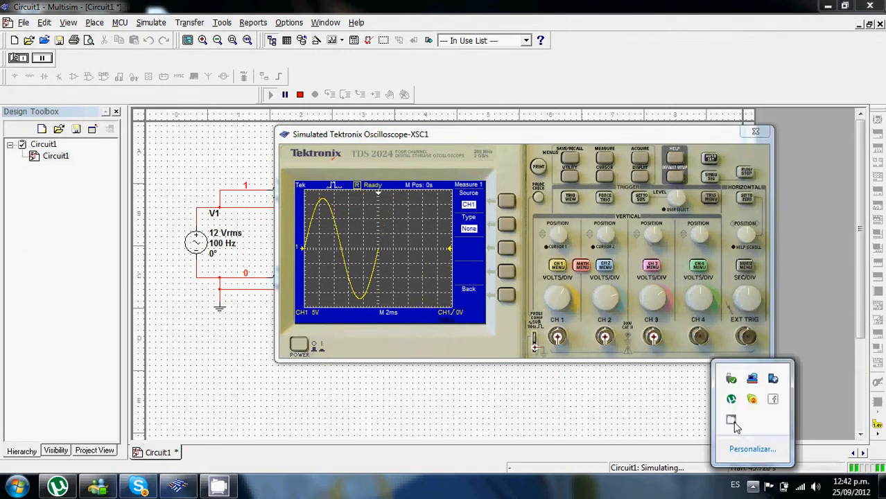
pyautogui.rightClick(730, 419)
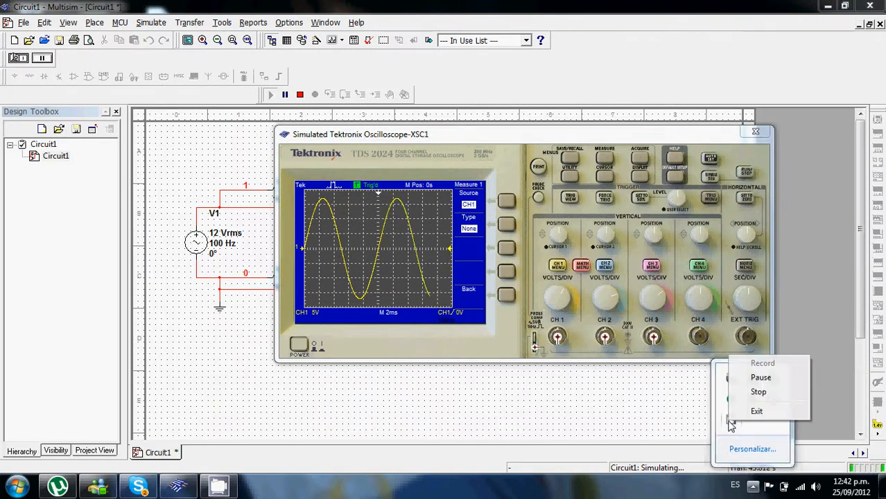
pyautogui.click(765, 381)
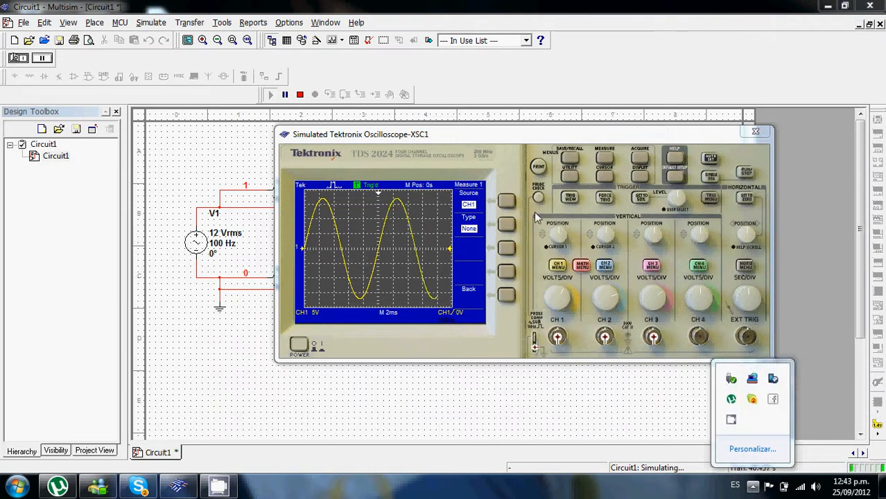
pyautogui.click(509, 146)
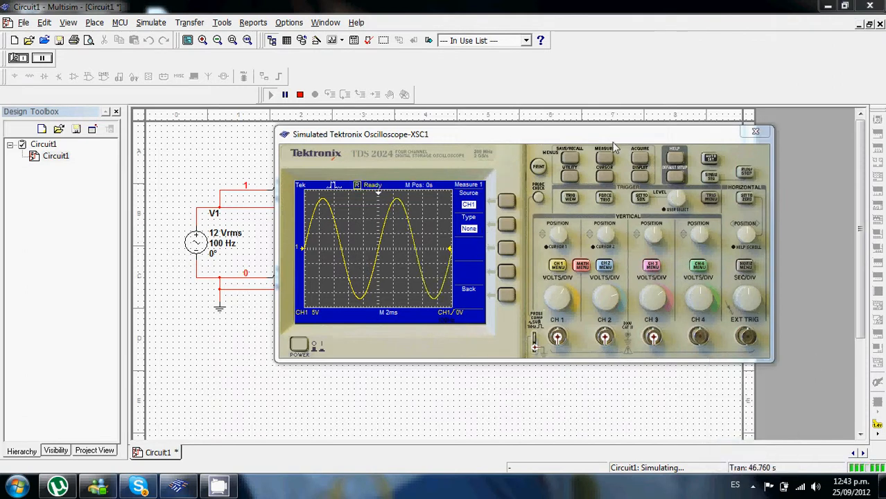
# - Close the Tektronix oscilloscope's front panel and stop the simulation
pyautogui.click(755, 132)
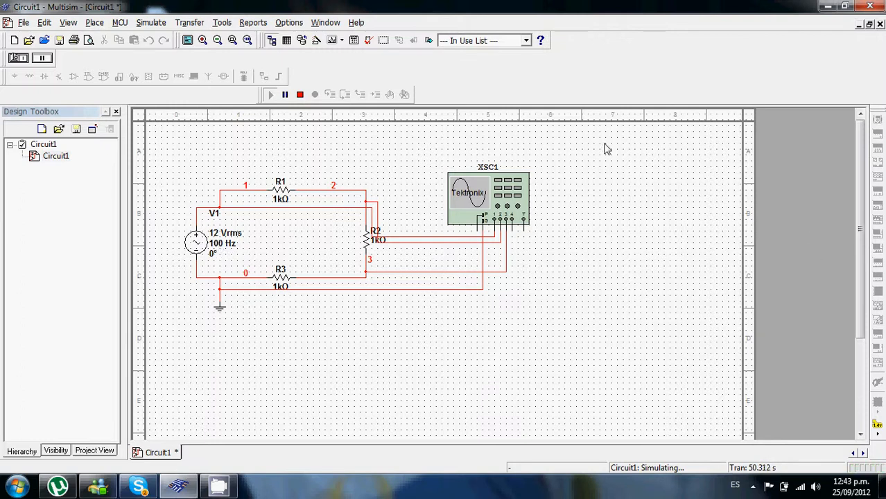
pyautogui.click(299, 94)
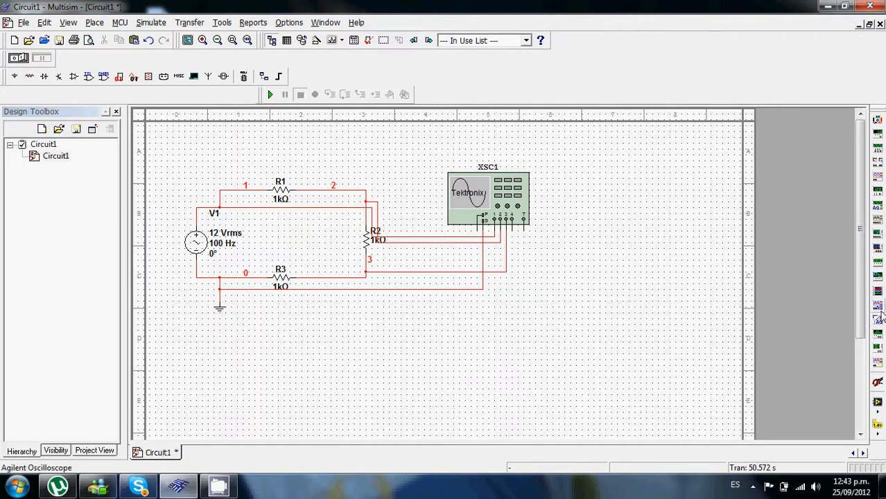
# - Place an Agilent oscilloscope below and to the right of XSC1, and view its front panel before closing it
pyautogui.click(877, 303)
pyautogui.click(553, 331)
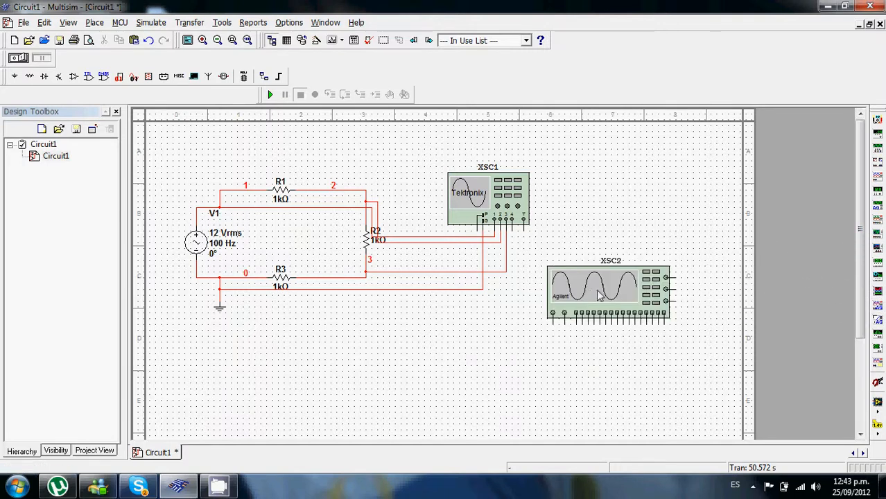
pyautogui.doubleClick(596, 297)
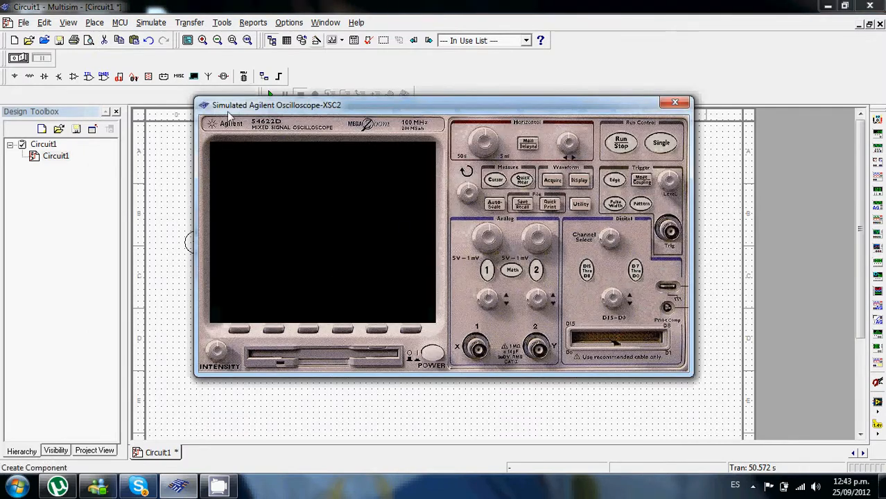
pyautogui.click(675, 104)
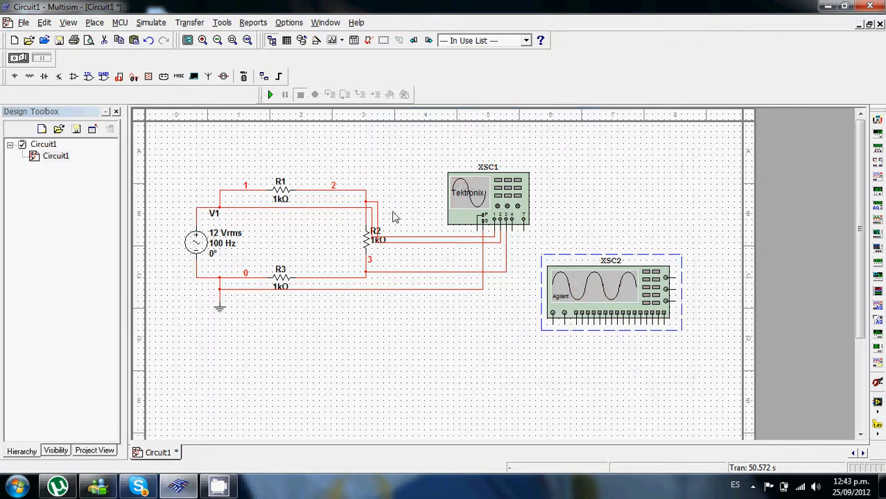
pyautogui.click(753, 486)
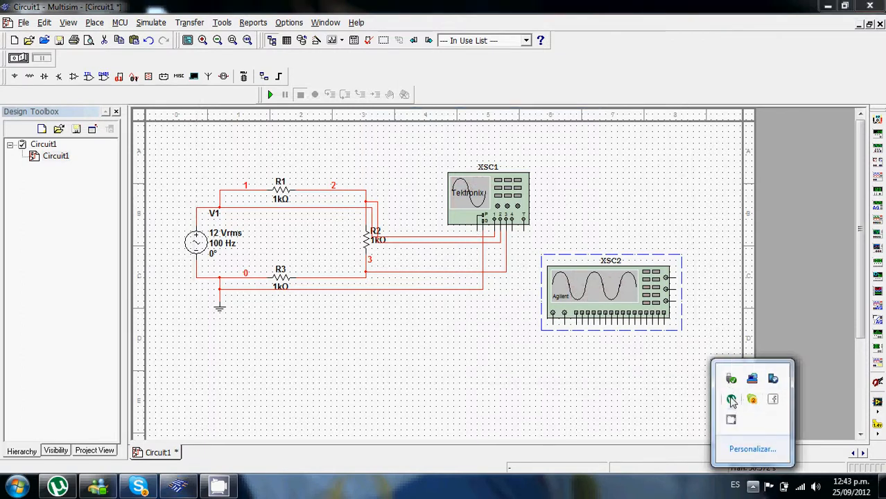
pyautogui.rightClick(731, 421)
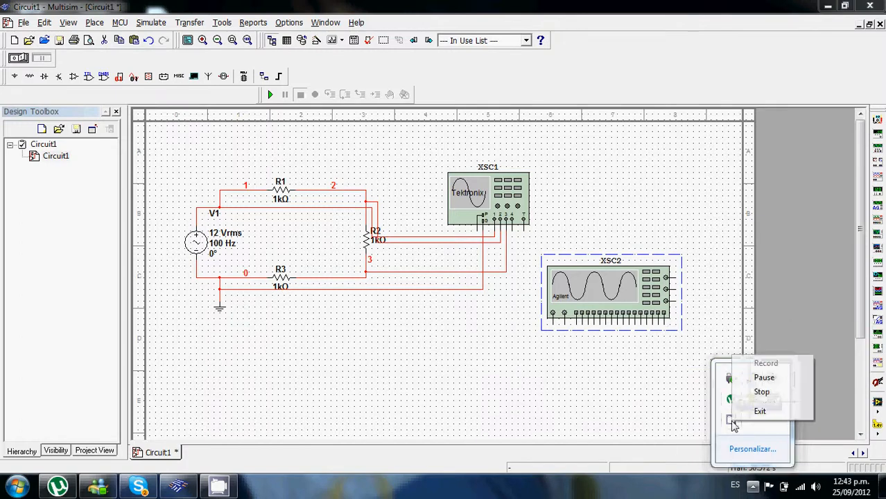